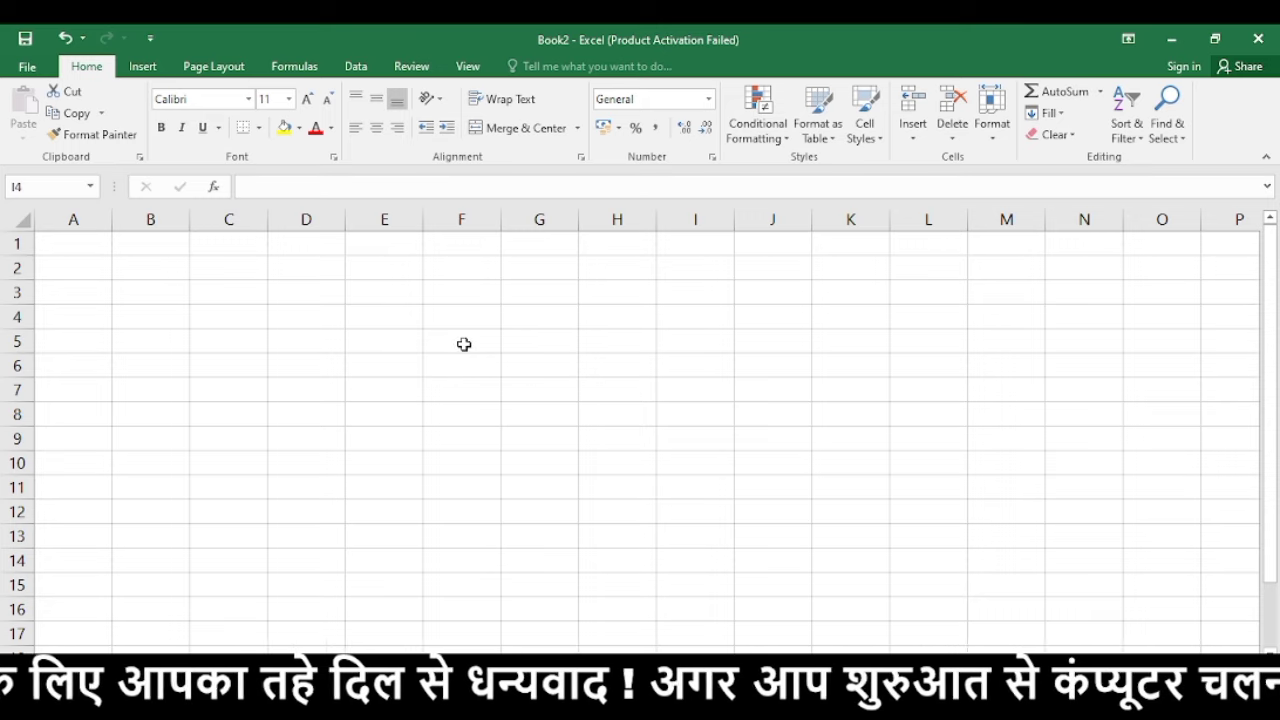
Enter sample strings in F5 ('jhbaskjhdfjkashfjk'), G5, G6 and H6 so the columns resize
{"action": "left_click", "coordinate": [464, 344]}
{"action": "type", "text": "jhbaskjhdf"}
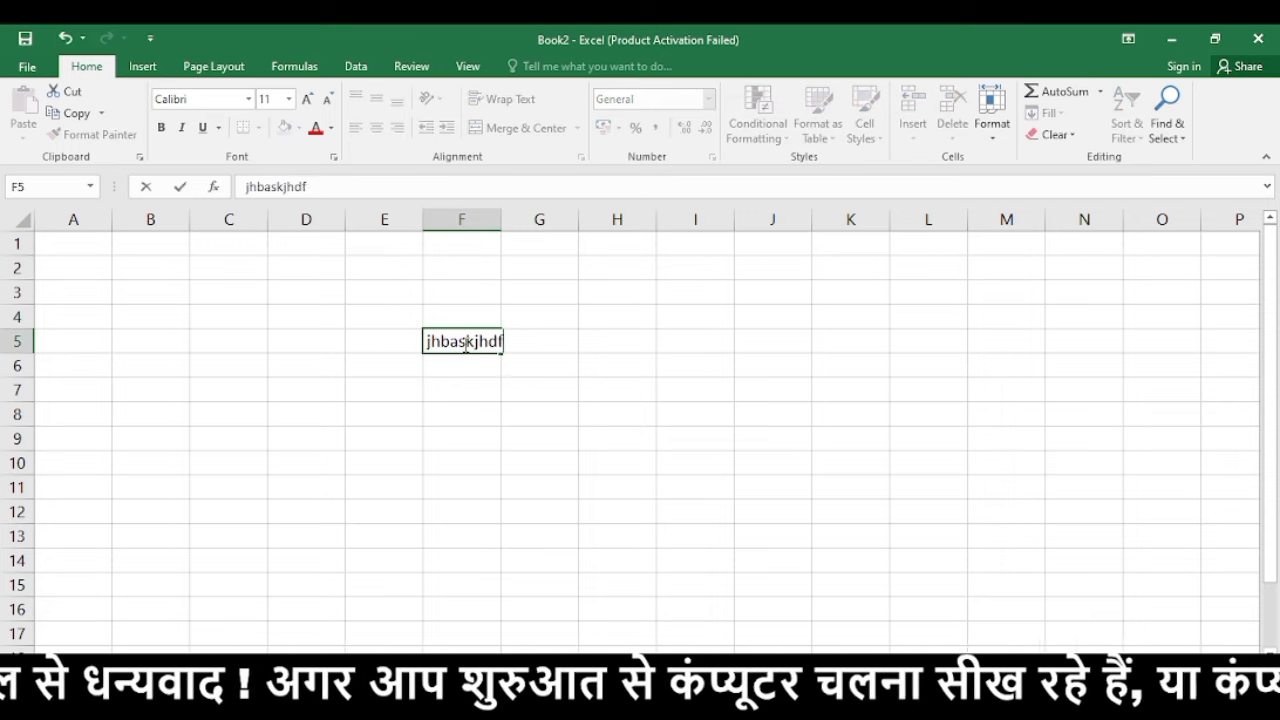
{"action": "type", "text": "jkashfjk"}
{"action": "key", "text": "Tab"}
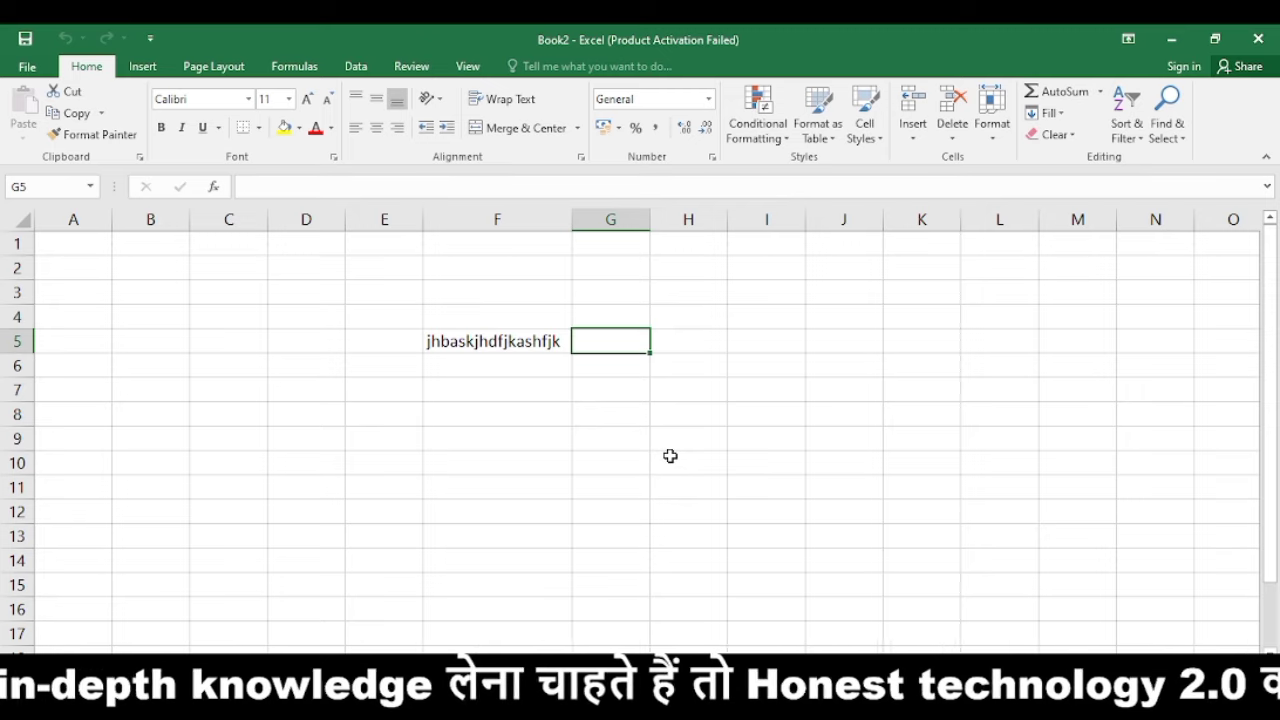
{"action": "type", "text": "cvghfghdfghjfgc"}
{"action": "key", "text": "Return"}
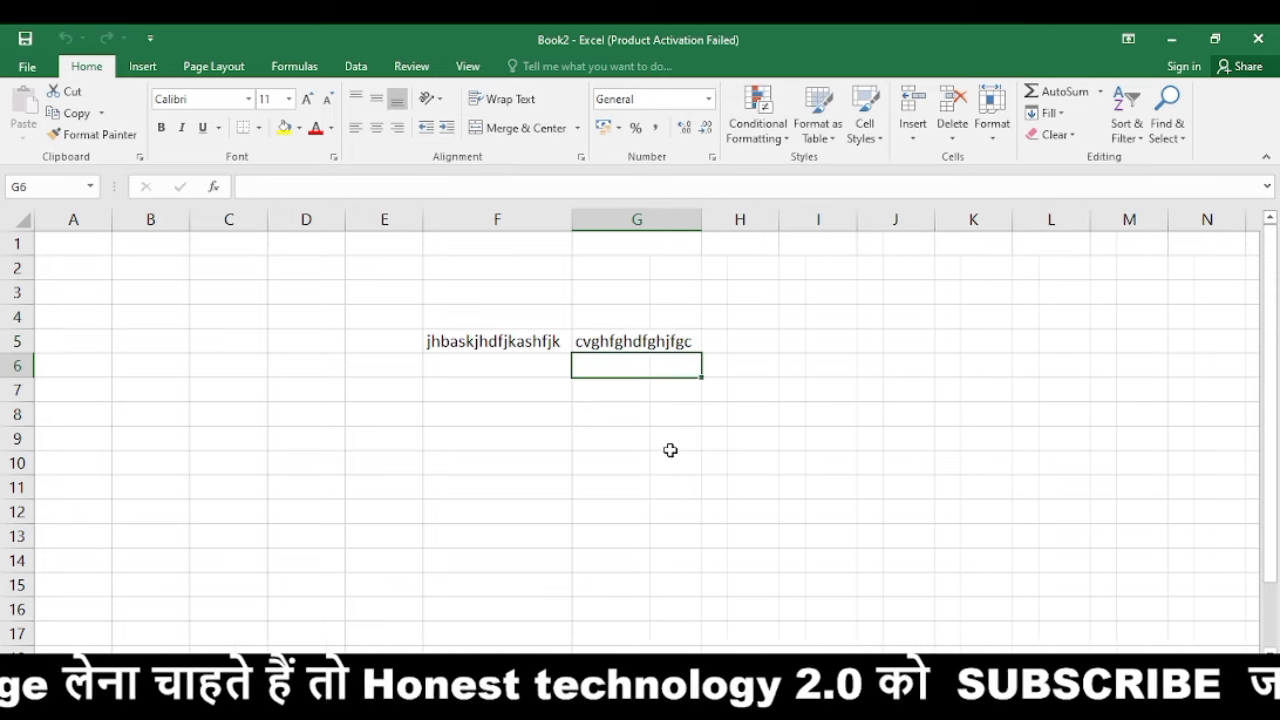
{"action": "type", "text": "dft"}
{"action": "left_click", "coordinate": [733, 371]}
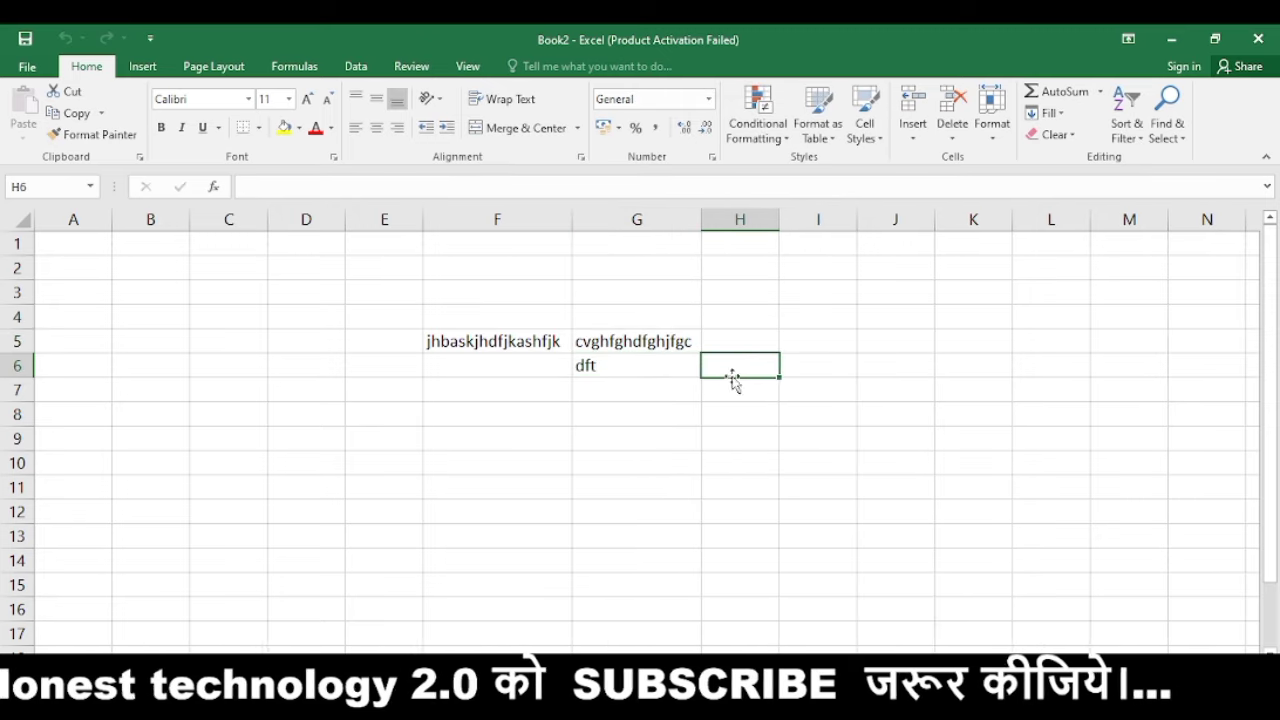
{"action": "type", "text": "sdf"}
{"action": "key", "text": "Return"}
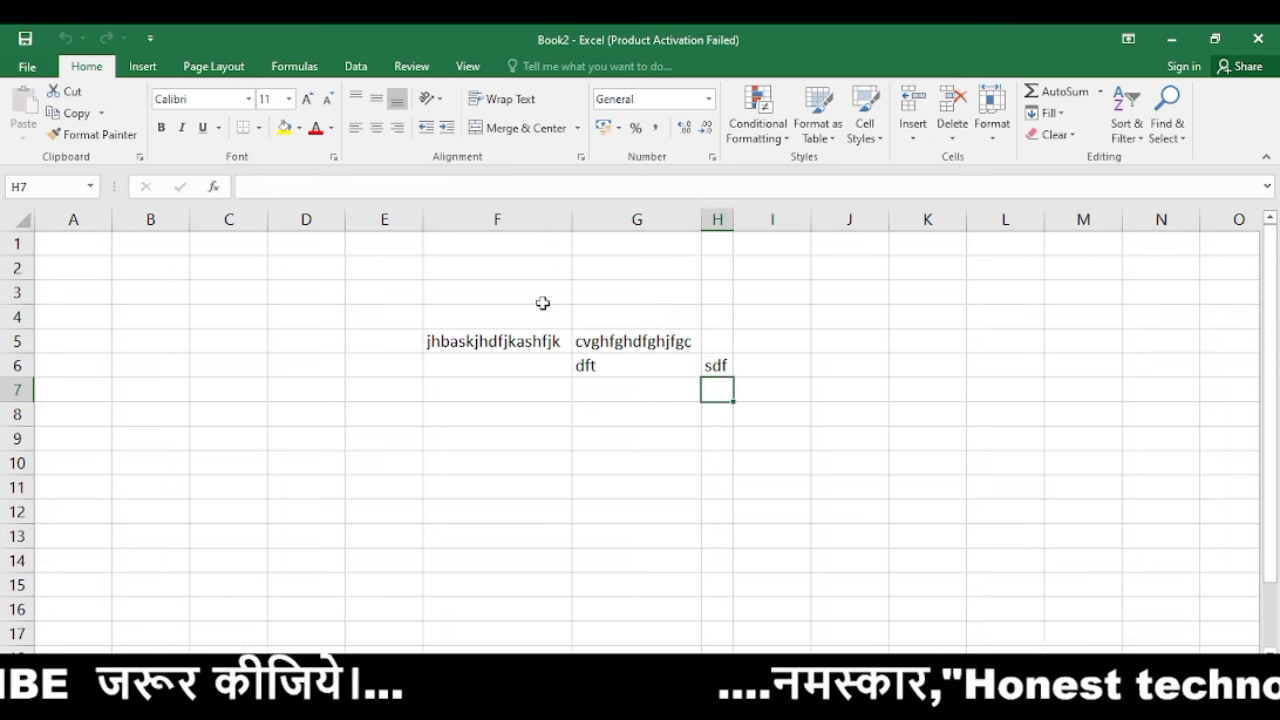
Jump to the sheet's last row and enter 'kjhsdjf' in cell J1048570
{"action": "scroll", "coordinate": [743, 517], "scroll_direction": "down", "scroll_amount": 6}
{"action": "scroll", "coordinate": [703, 563], "scroll_direction": "down", "scroll_amount": 10}
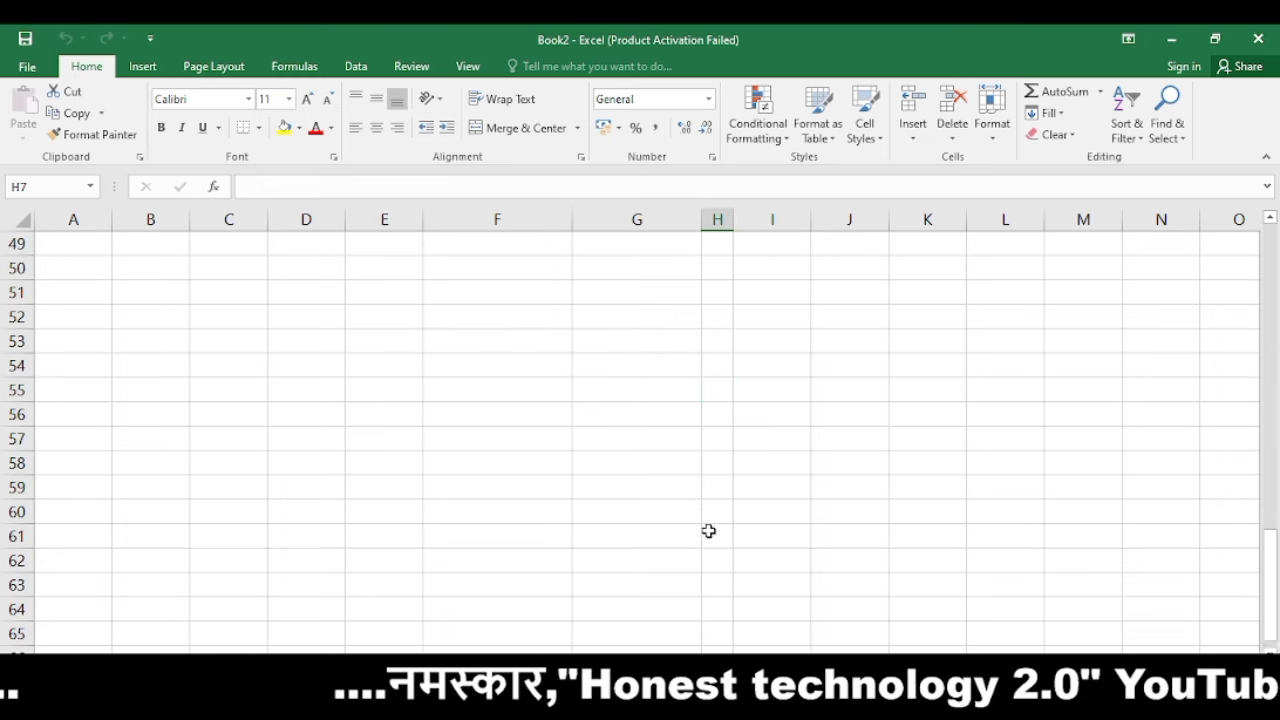
{"action": "scroll", "coordinate": [709, 529], "scroll_direction": "down", "scroll_amount": 10}
{"action": "scroll", "coordinate": [1088, 551], "scroll_direction": "down", "scroll_amount": 4}
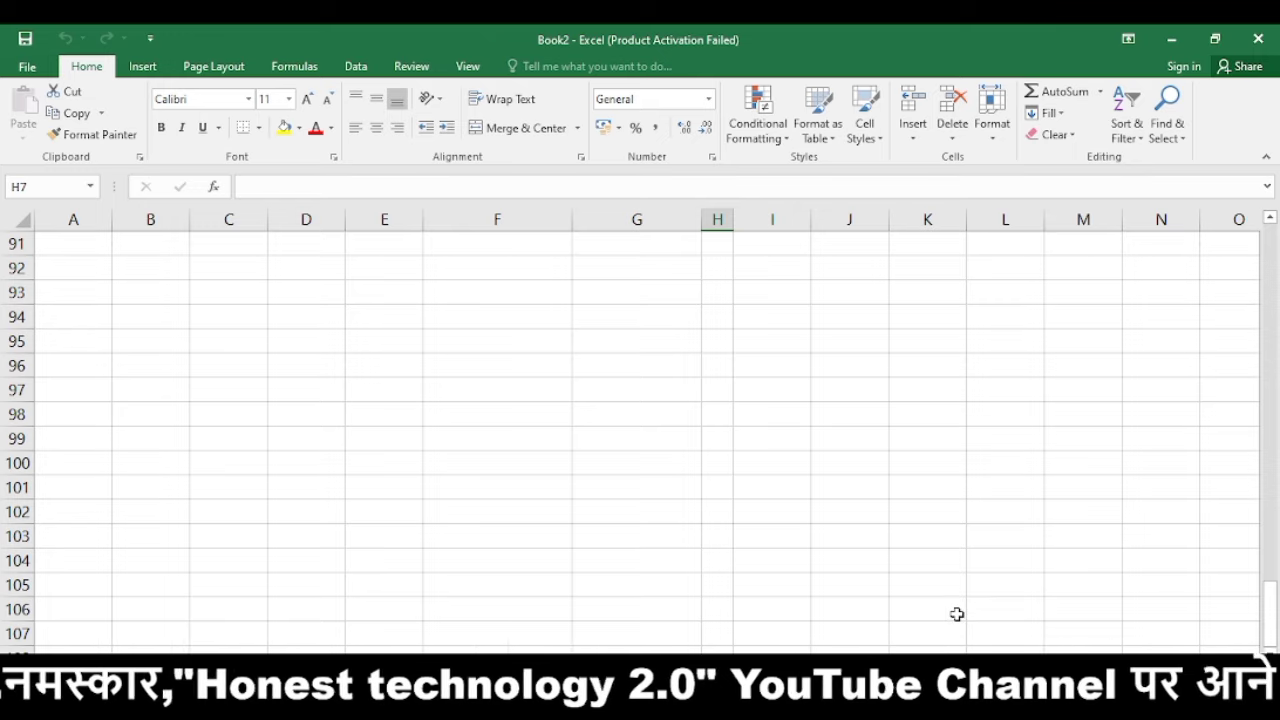
{"action": "key", "text": "ctrl+Down"}
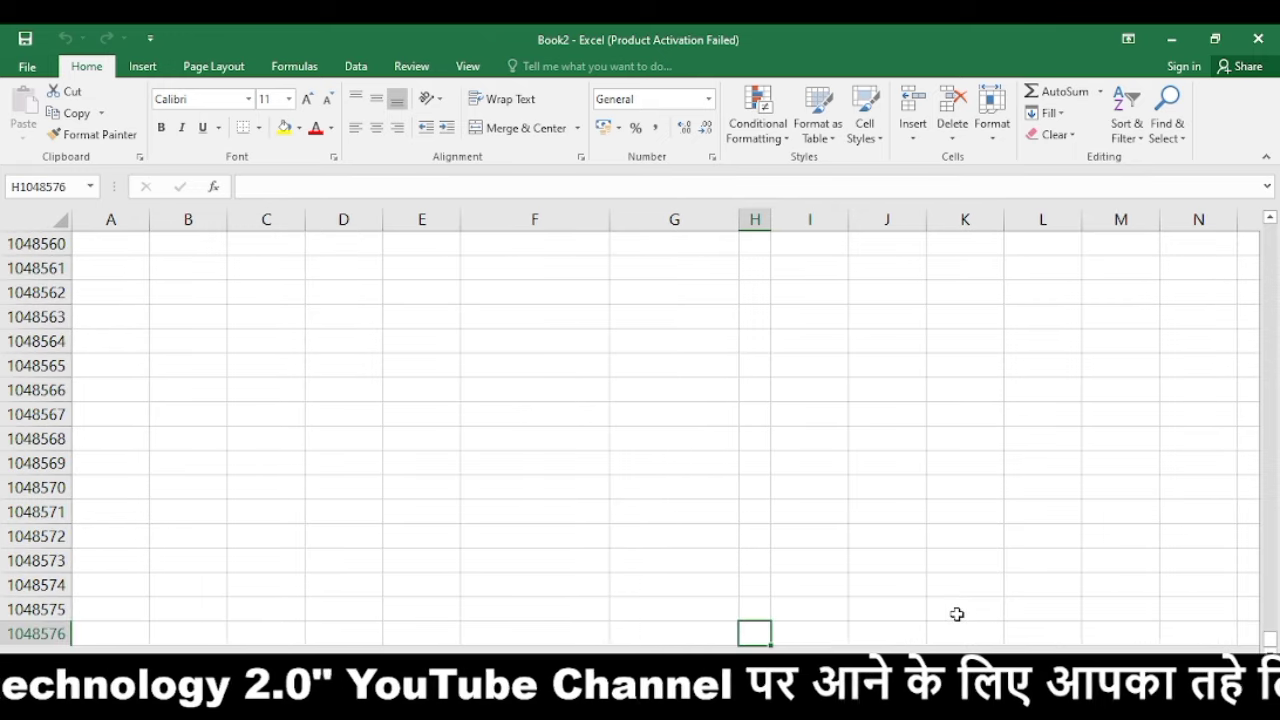
{"action": "left_click", "coordinate": [923, 496]}
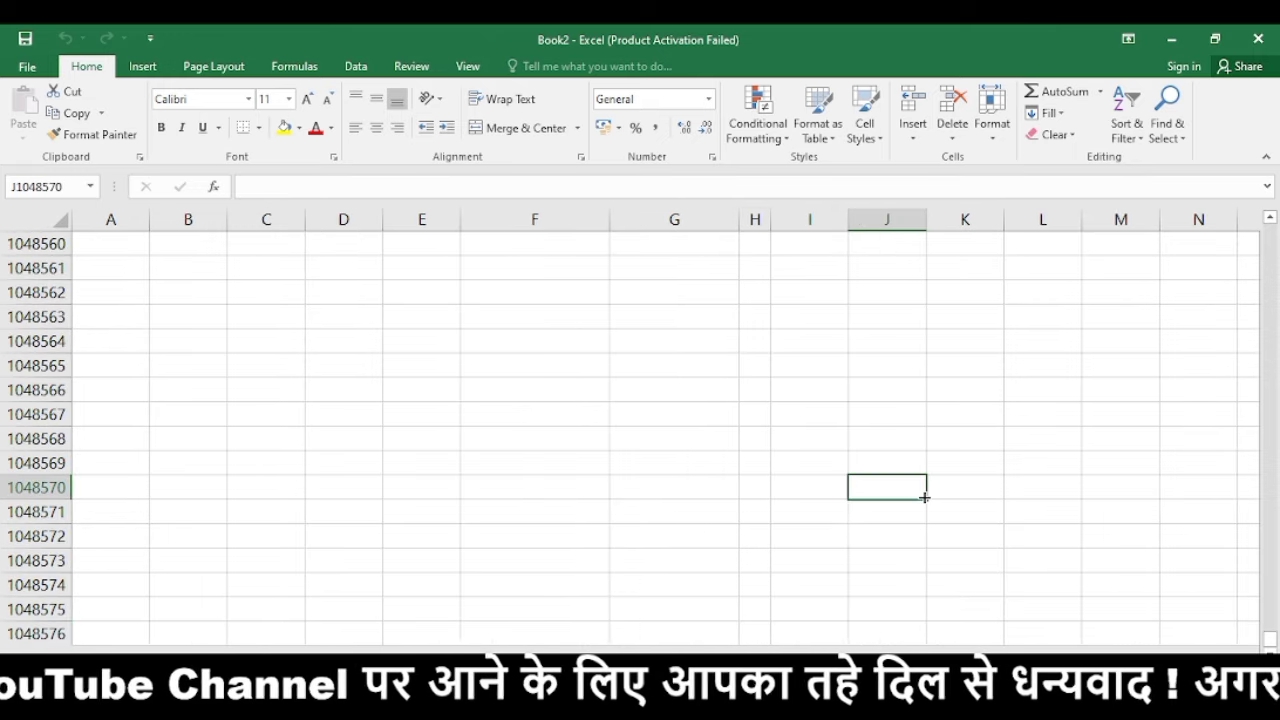
{"action": "type", "text": "kjhsdjf"}
{"action": "key", "text": "Return"}
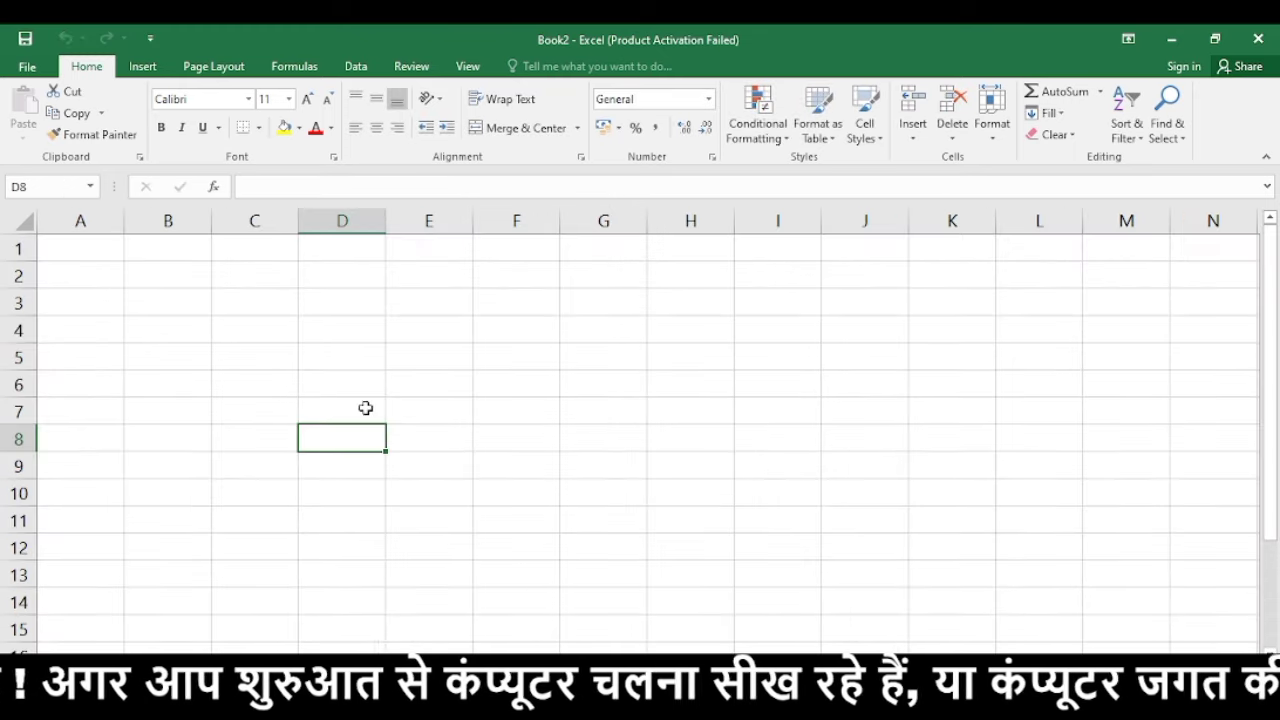
Enter 'dfhyfgjhdghjfghj' in D8 so it spills into E, then reselect D8
{"action": "type", "text": "dfhyfgjhdghjf"}
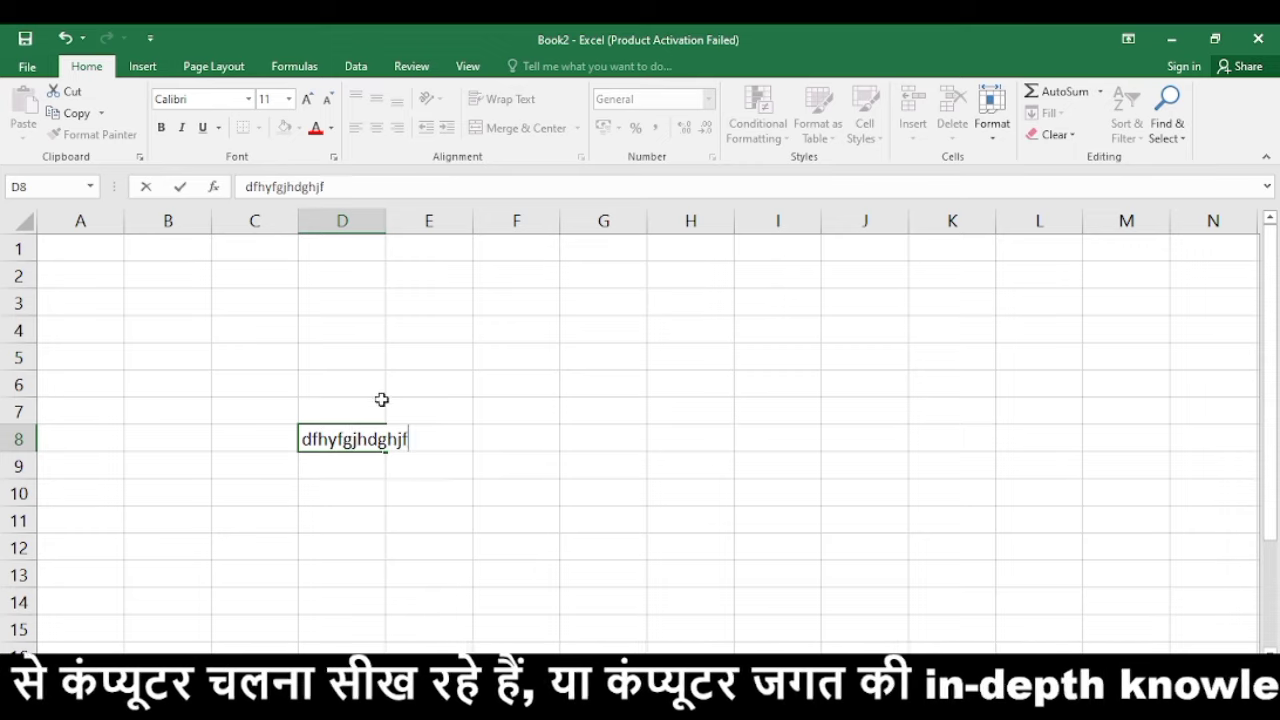
{"action": "type", "text": "ghj"}
{"action": "key", "text": "Return"}
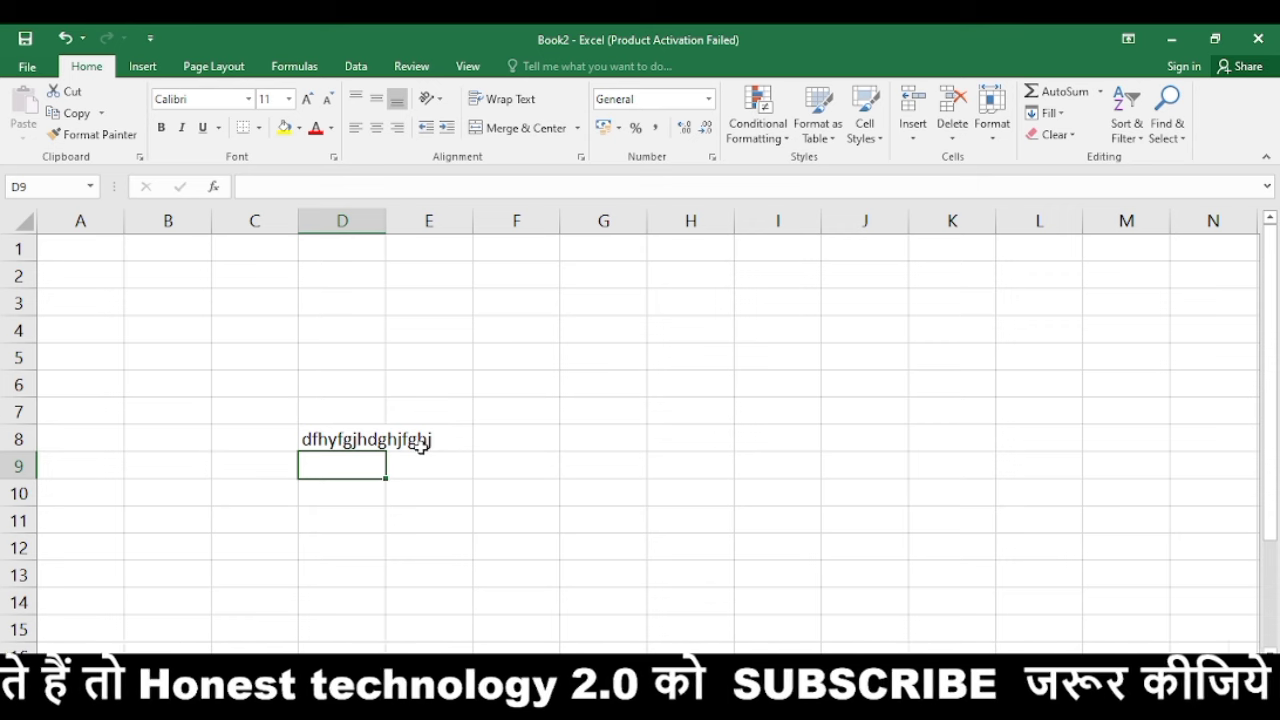
{"action": "left_click", "coordinate": [375, 441]}
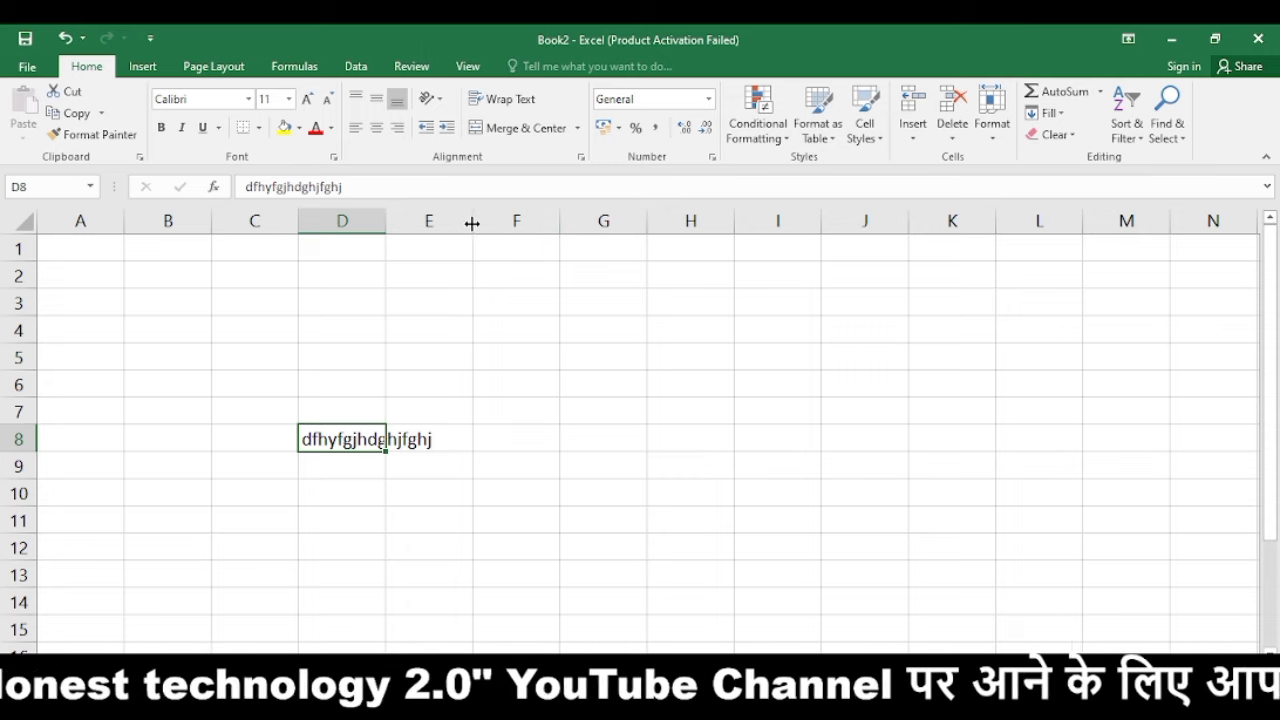
Widen columns D and C, and resize row 7 to about 46.5 points tall
{"action": "left_click_drag", "start_coordinate": [386, 223], "coordinate": [435, 222]}
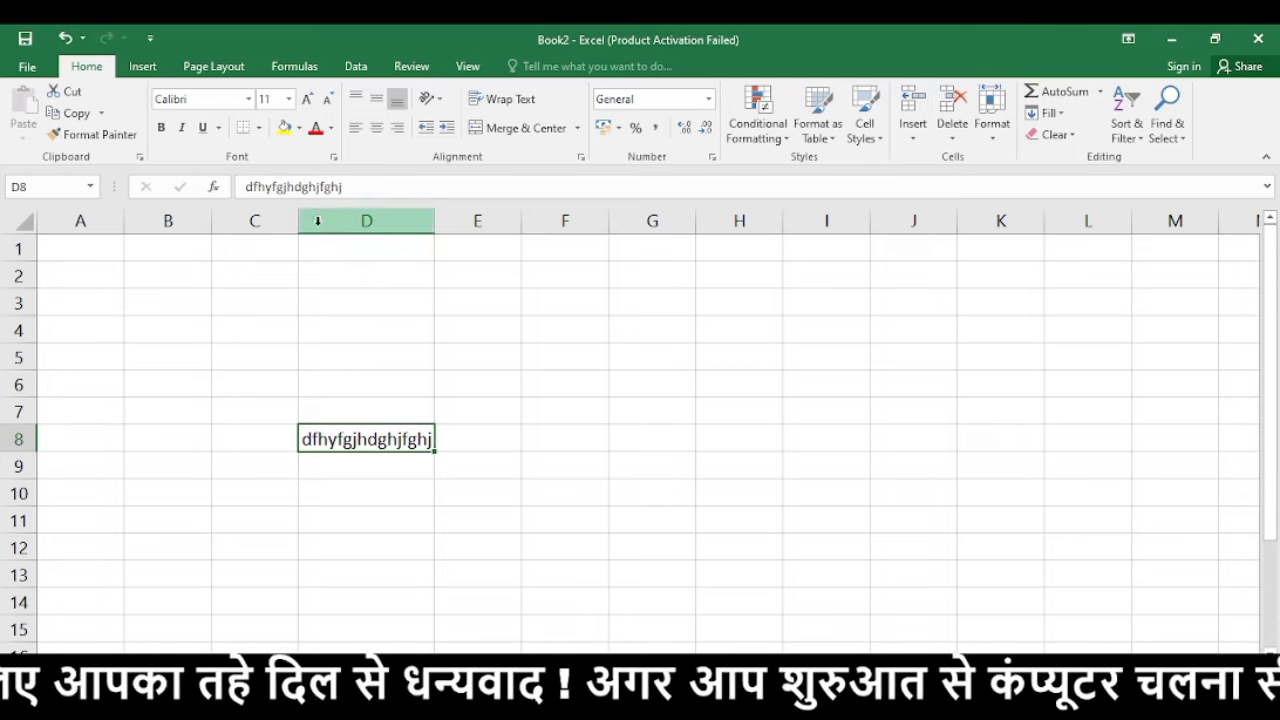
{"action": "left_click_drag", "start_coordinate": [296, 222], "coordinate": [350, 222]}
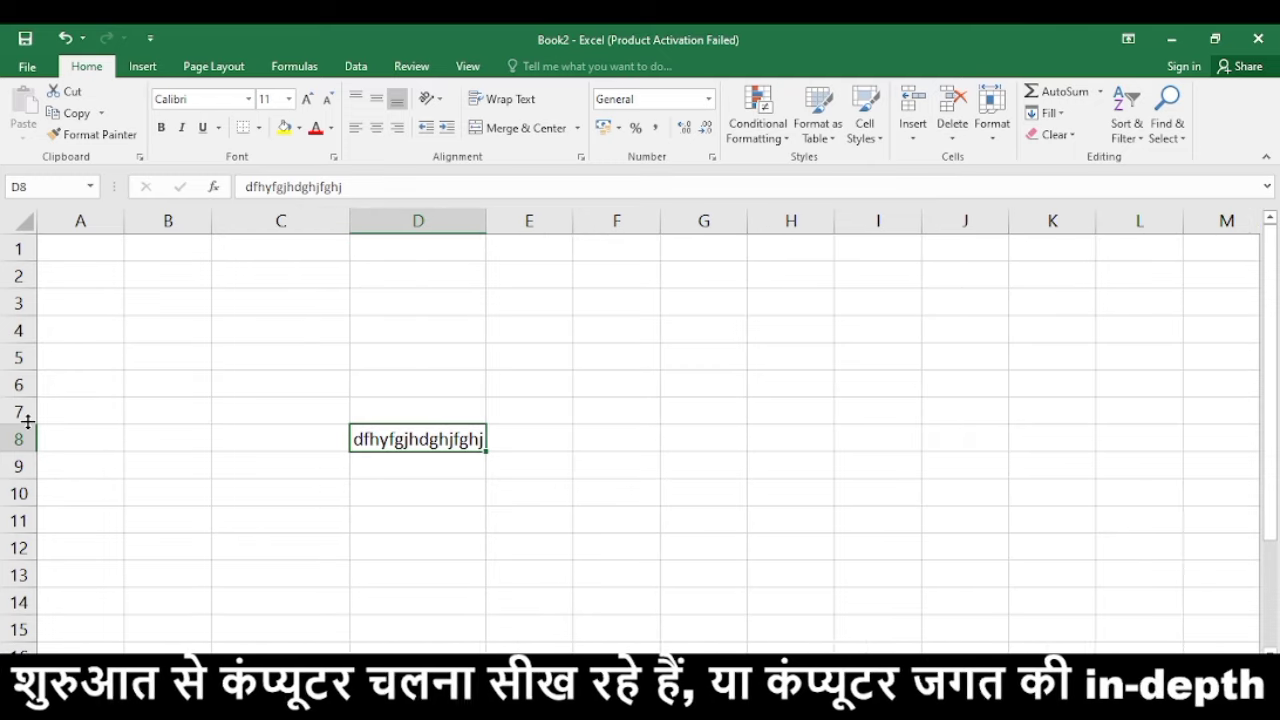
{"action": "left_click_drag", "start_coordinate": [27, 421], "coordinate": [32, 370]}
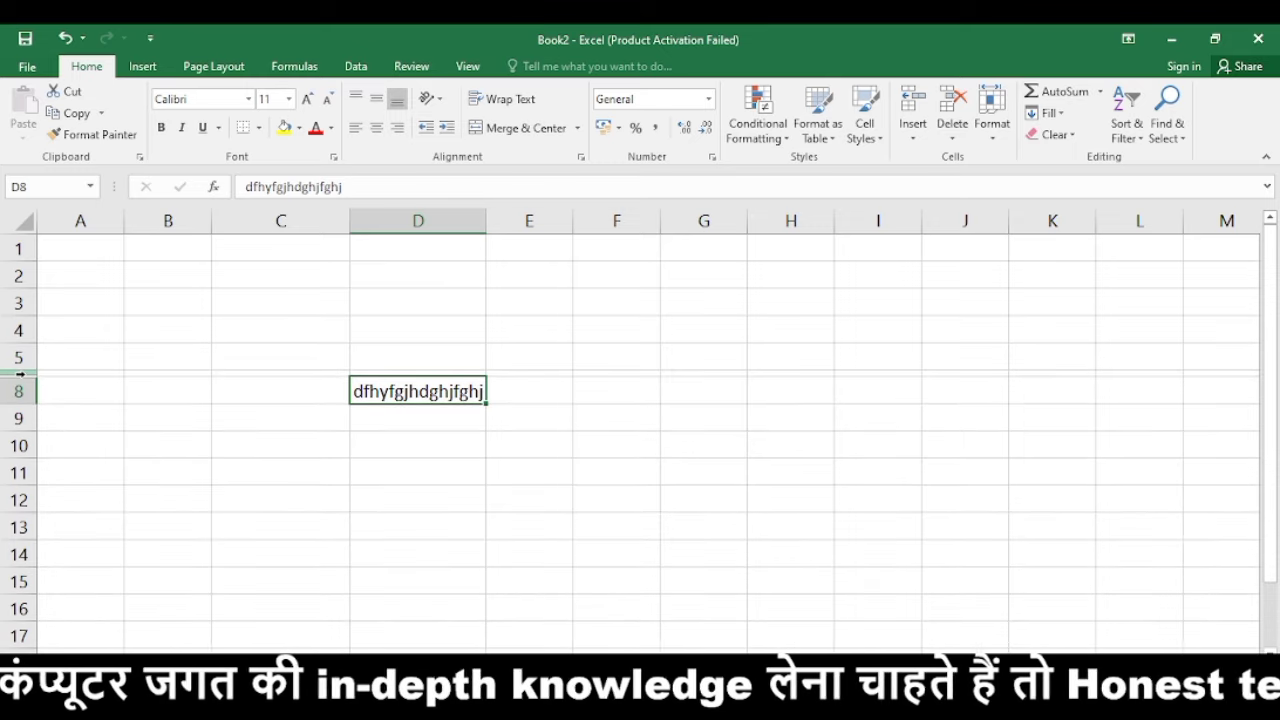
{"action": "left_click_drag", "start_coordinate": [24, 377], "coordinate": [40, 460]}
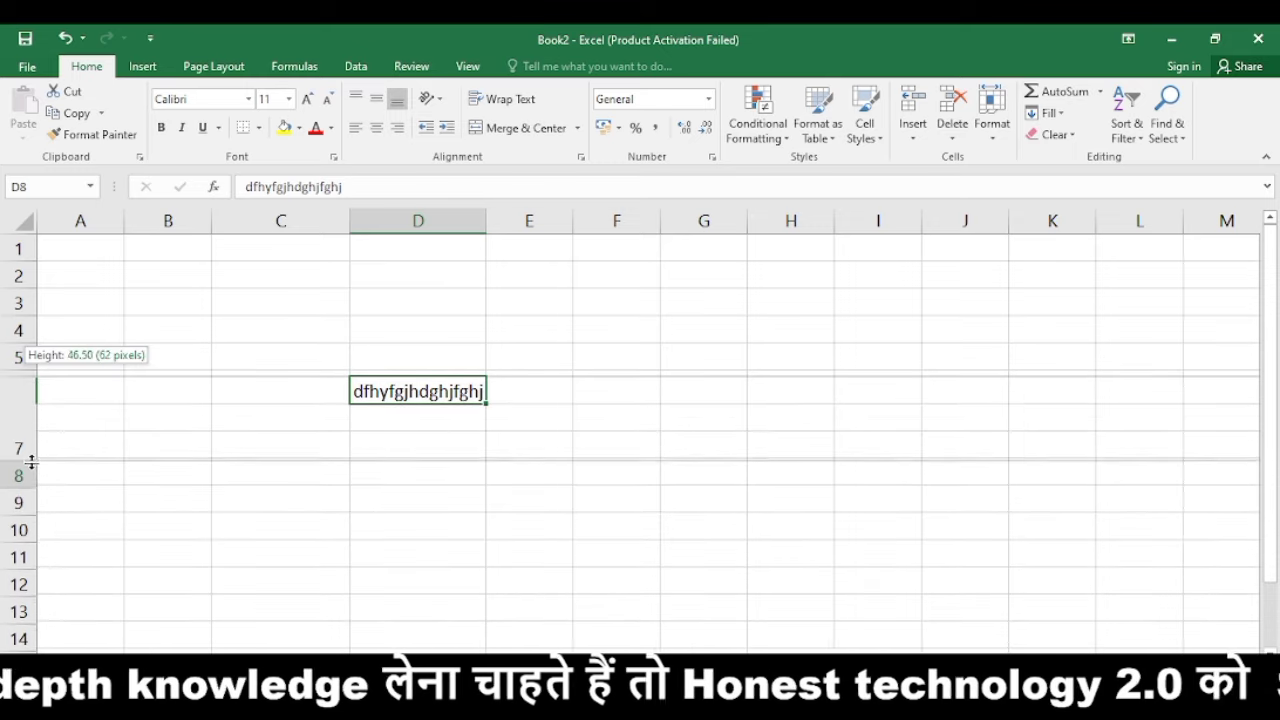
Select cells across the tall row 7, ending on F7
{"action": "left_click", "coordinate": [171, 423]}
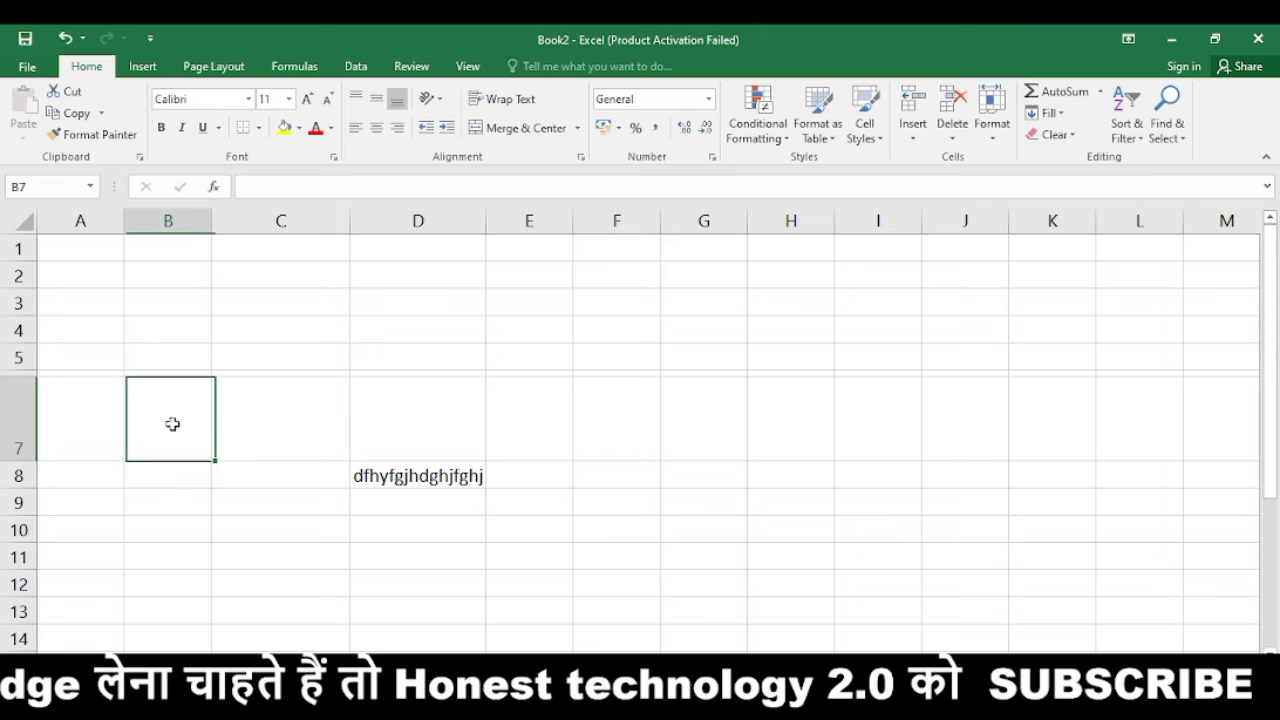
{"action": "left_click", "coordinate": [286, 443]}
{"action": "left_click", "coordinate": [429, 443]}
{"action": "left_click", "coordinate": [581, 421]}
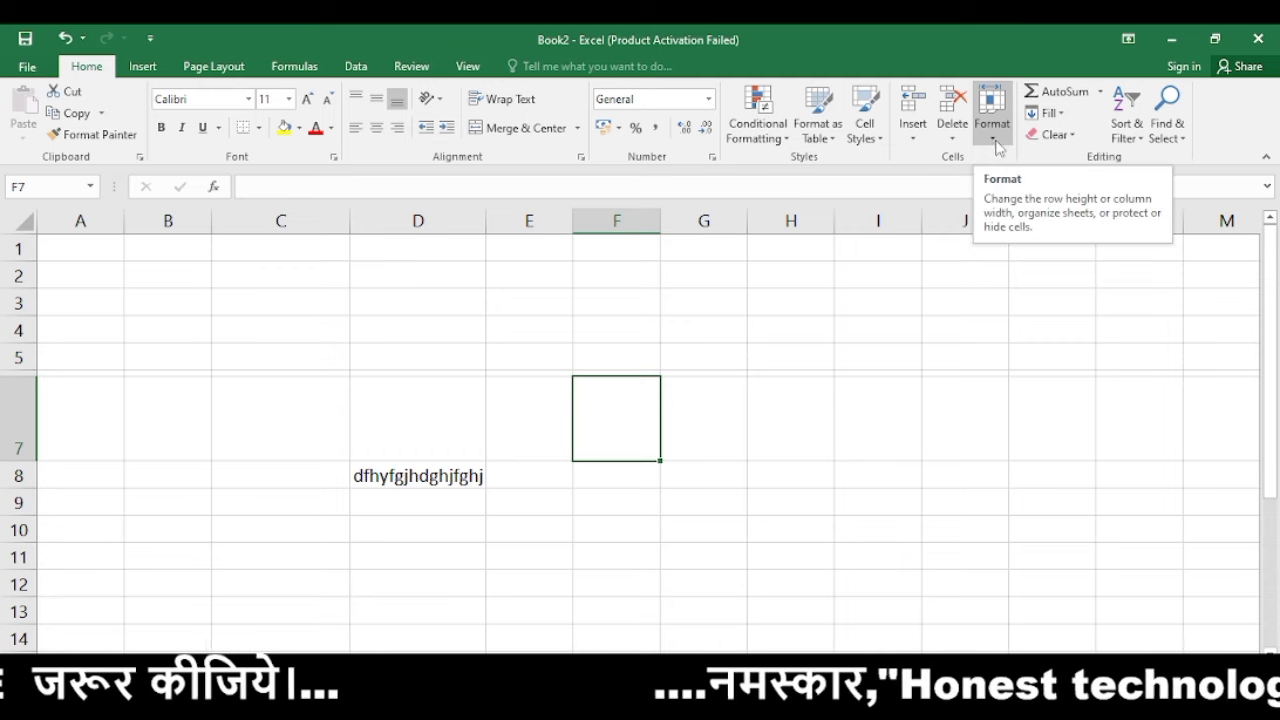
Change row 7's height from 46.5 to 50 through Format > Row Height
{"action": "left_click", "coordinate": [997, 147]}
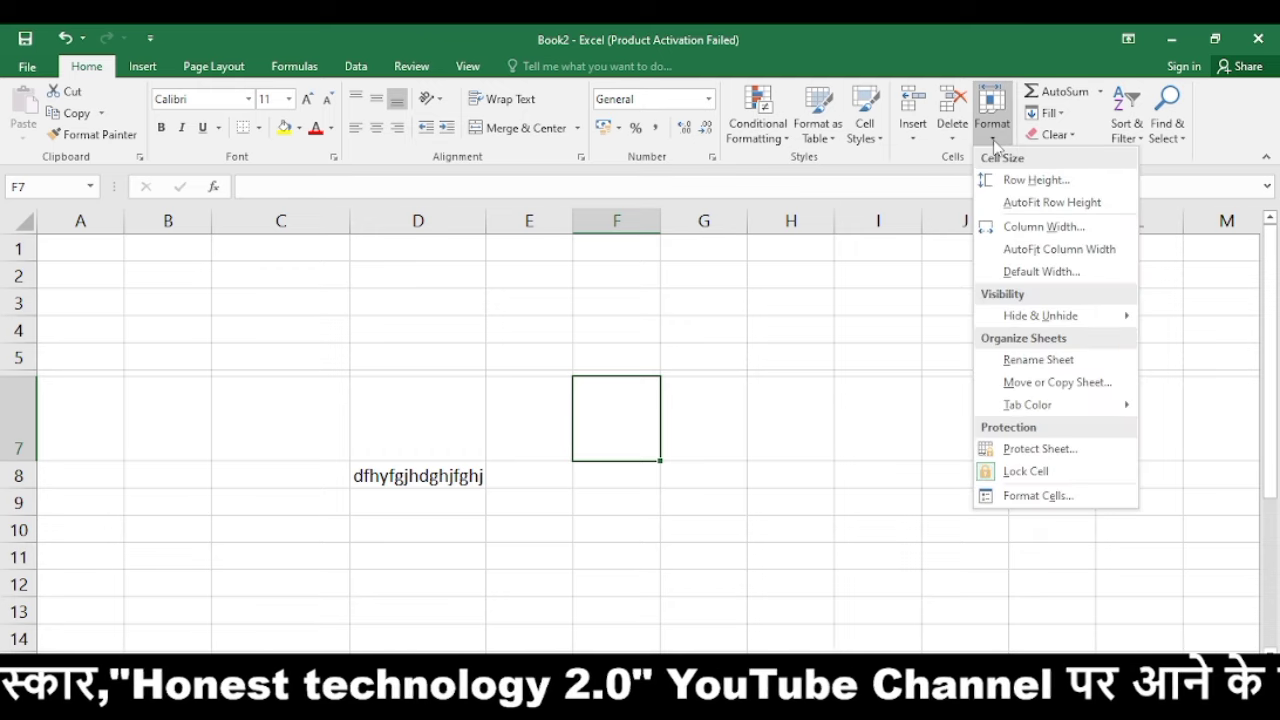
{"action": "left_click", "coordinate": [1027, 183]}
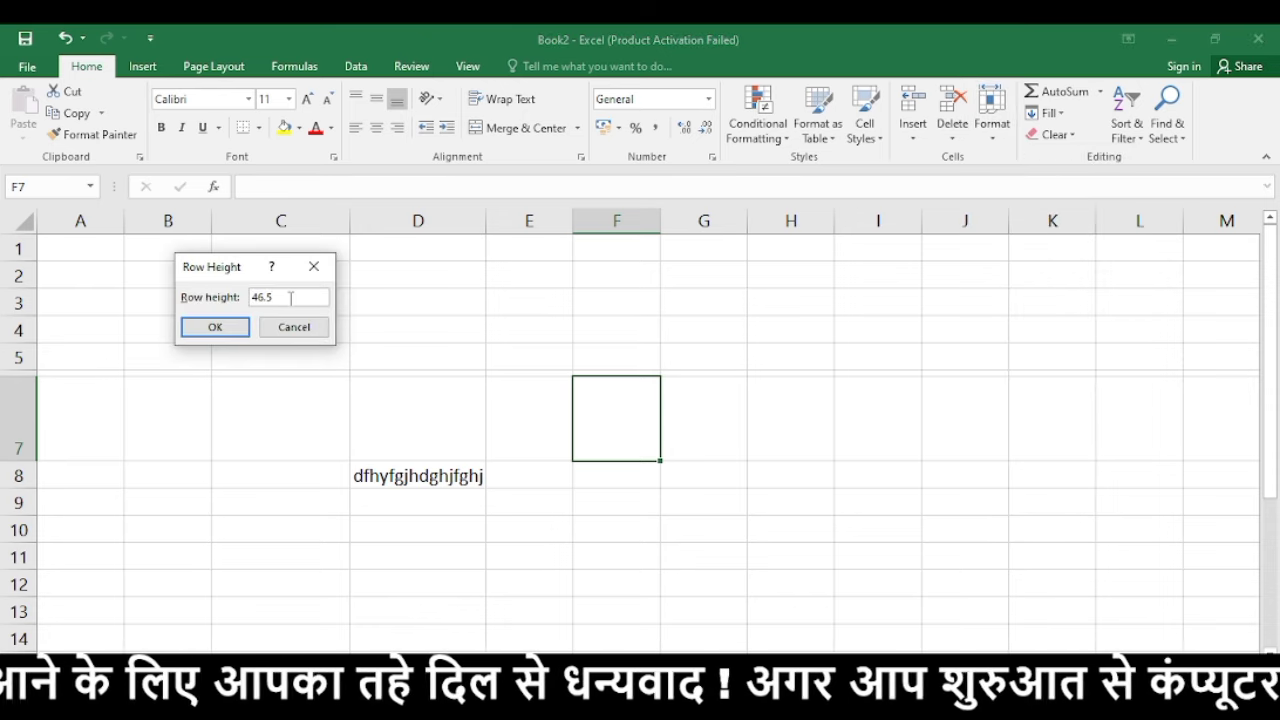
{"action": "key", "text": "BackSpace"}
{"action": "key", "text": "BackSpace"}
{"action": "key", "text": "BackSpace"}
{"action": "key", "text": "BackSpace"}
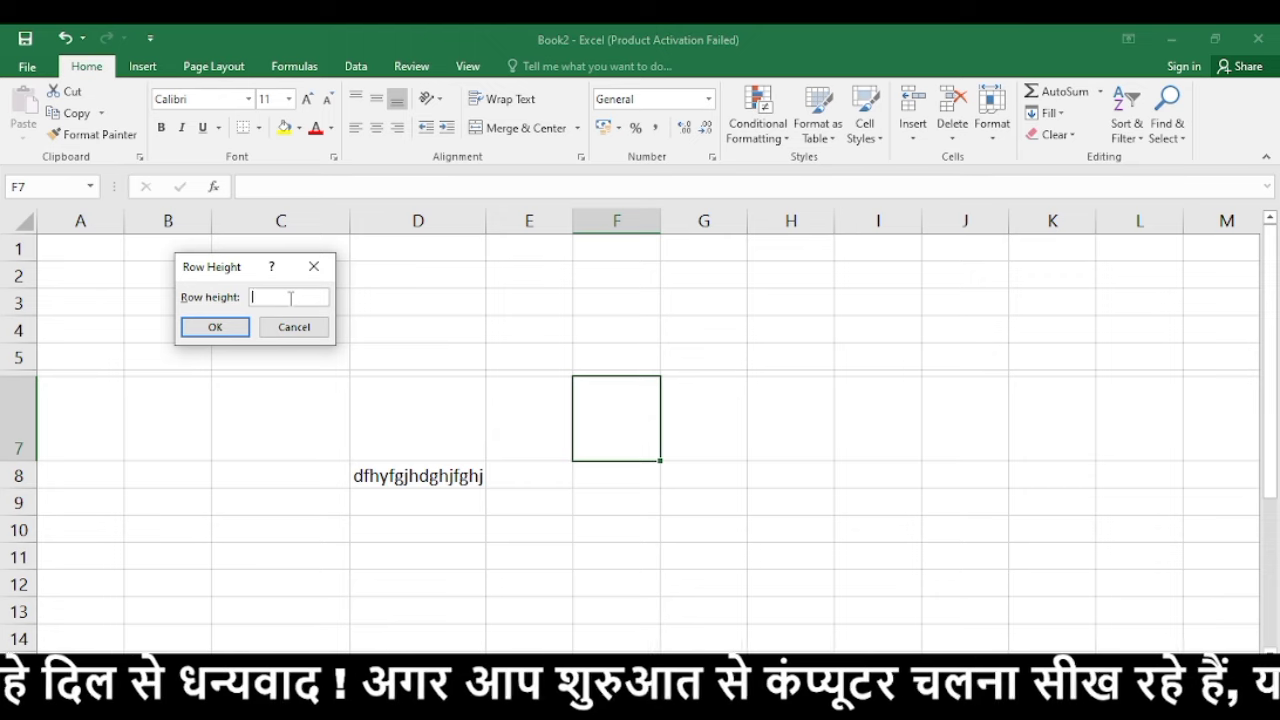
{"action": "type", "text": "5"}
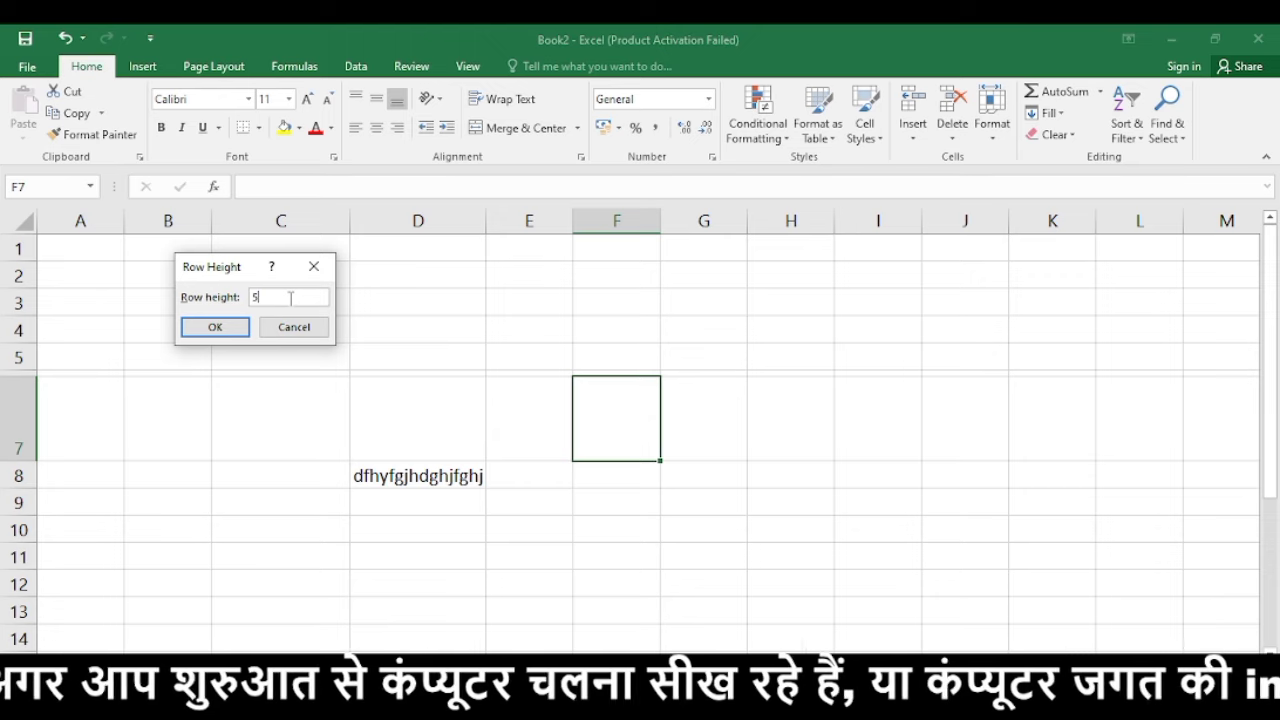
{"action": "type", "text": "0"}
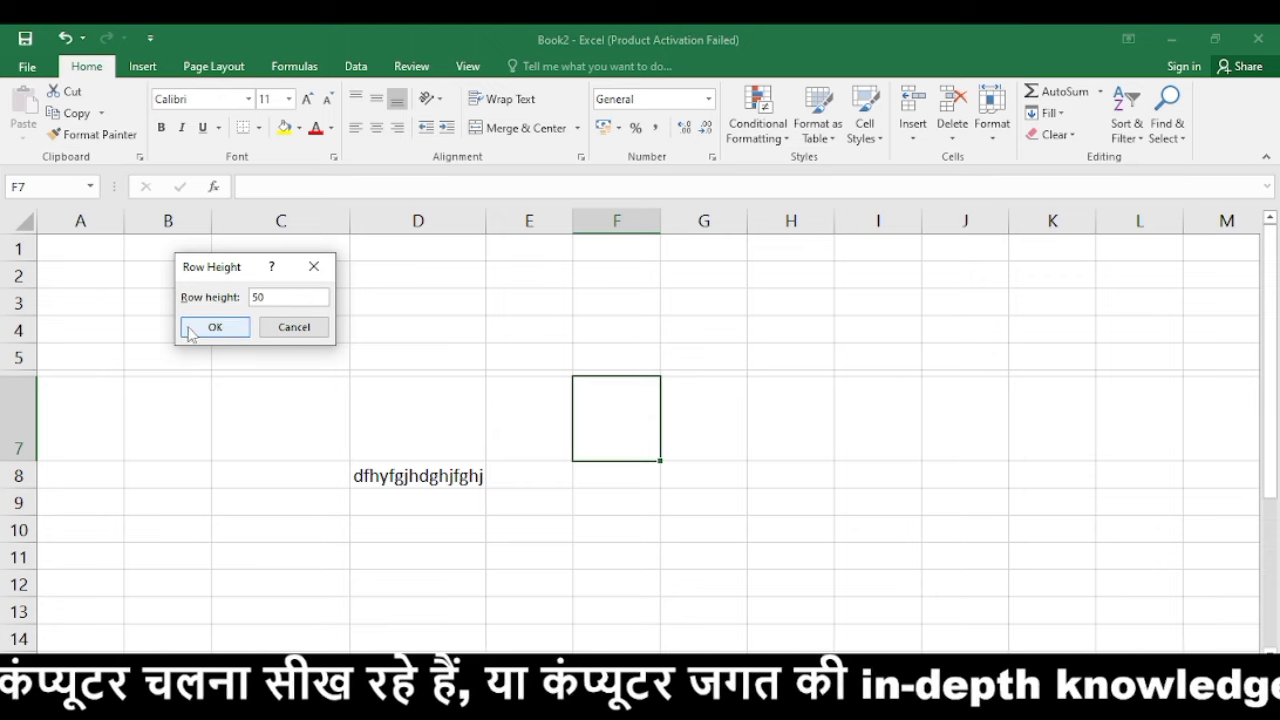
{"action": "left_click", "coordinate": [214, 327]}
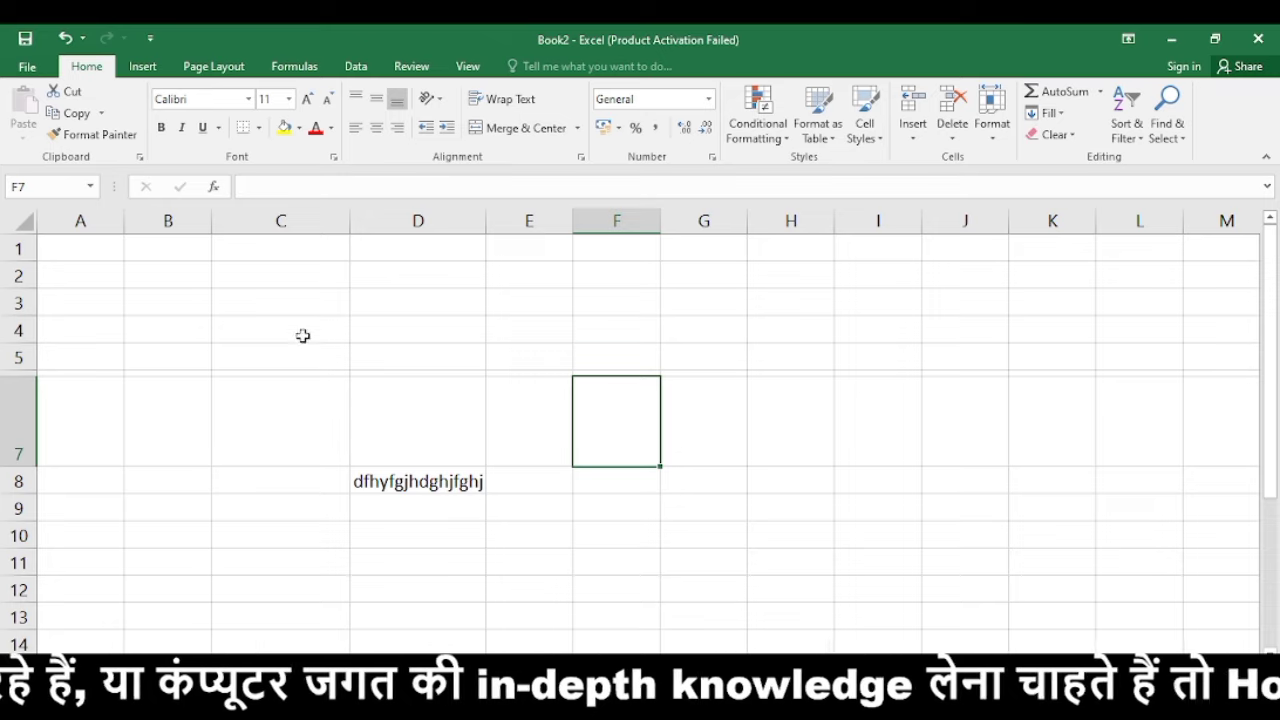
Change column F's width from 8.43 to 50 through Format > Column Width
{"action": "left_click", "coordinate": [993, 140]}
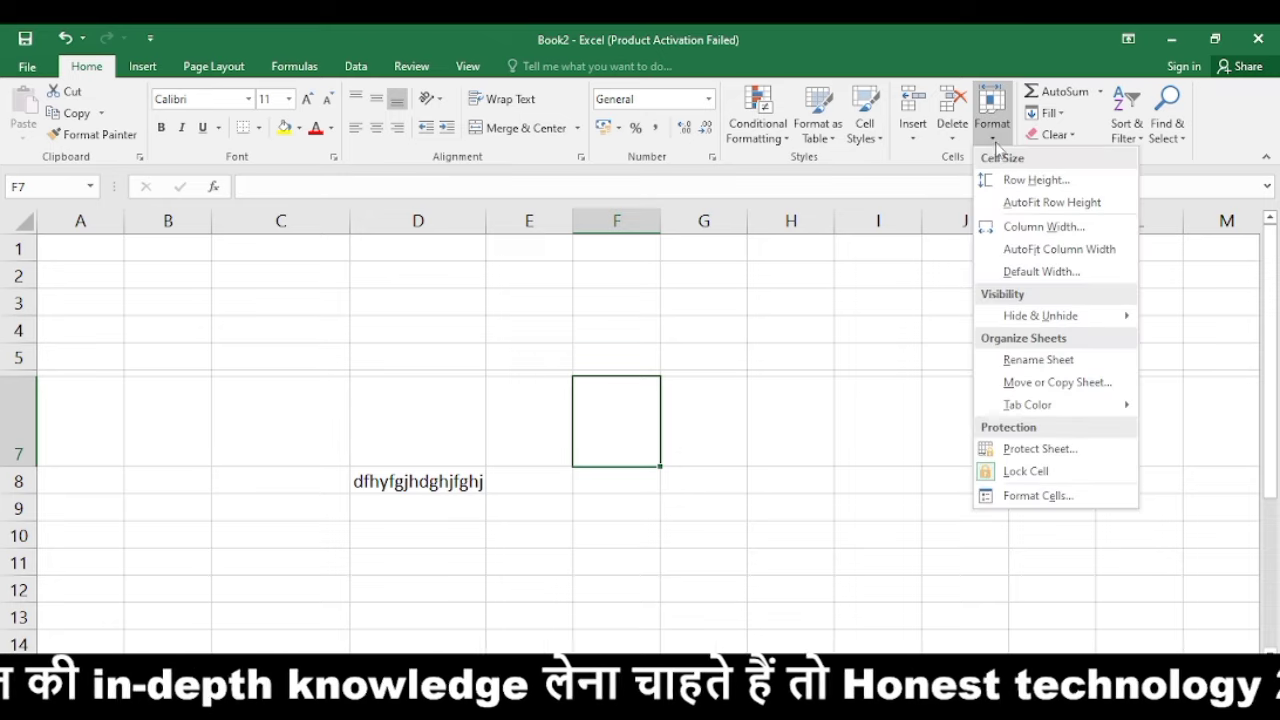
{"action": "left_click", "coordinate": [1040, 227]}
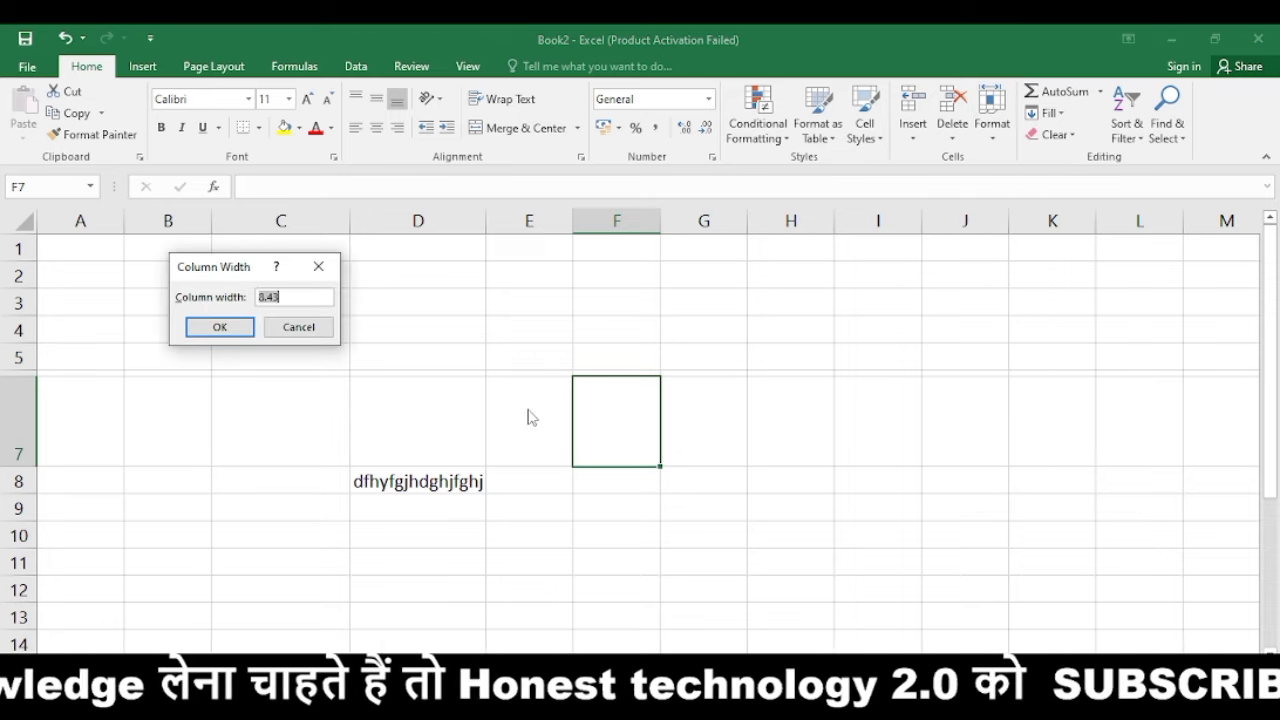
{"action": "left_click", "coordinate": [298, 298]}
{"action": "type", "text": "50"}
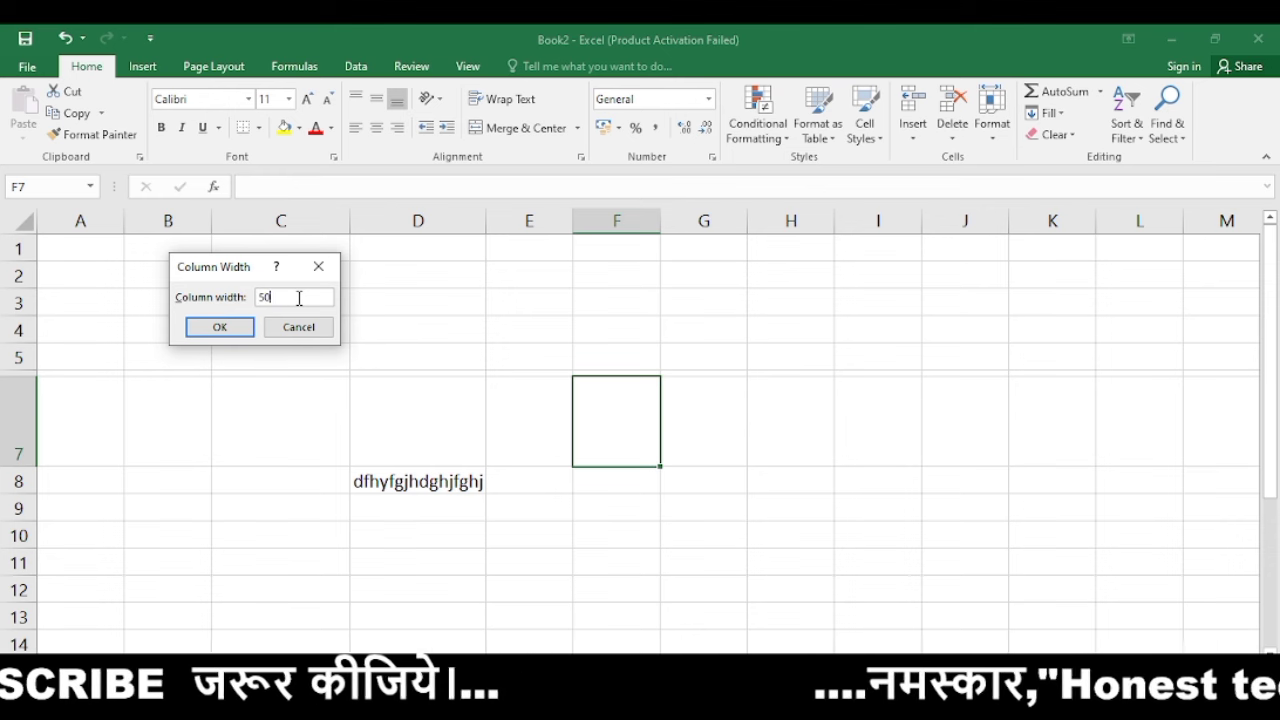
{"action": "key", "text": "Return"}
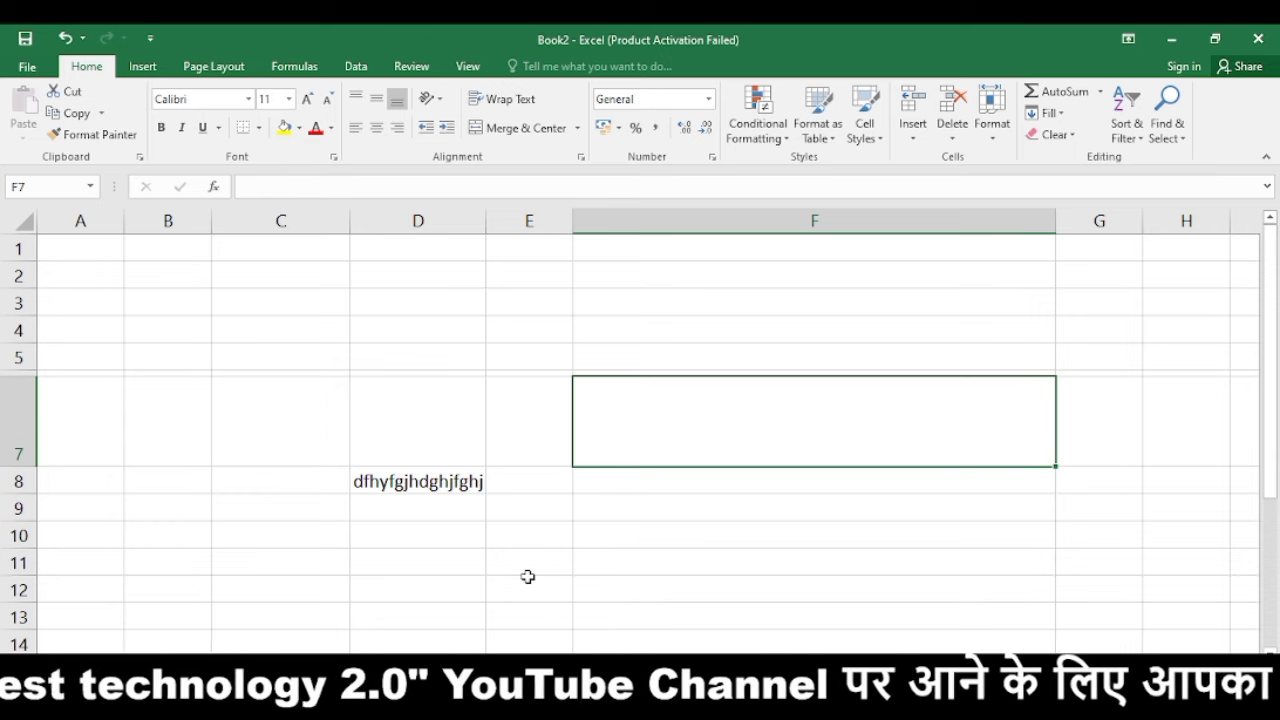
Delete all the sheet's contents and open the sheet tab's View Code window
{"action": "key", "text": "ctrl+a"}
{"action": "key", "text": "Delete"}
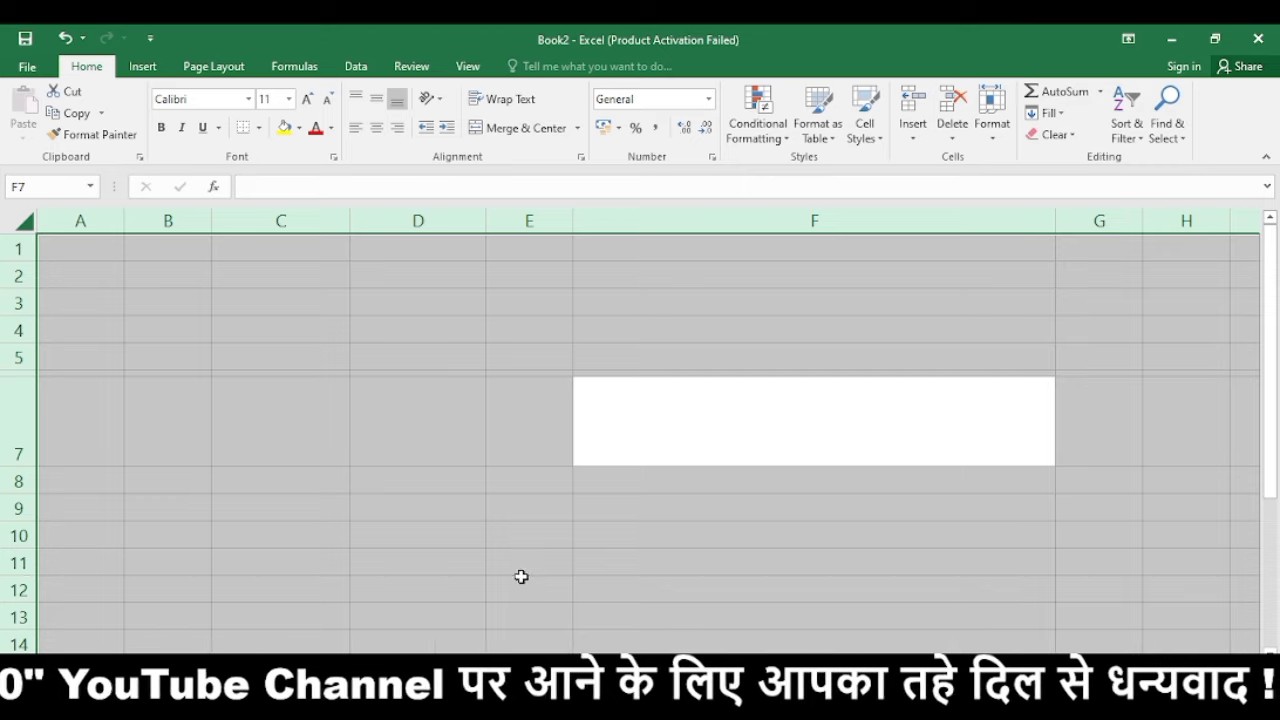
{"action": "right_click", "coordinate": [184, 668]}
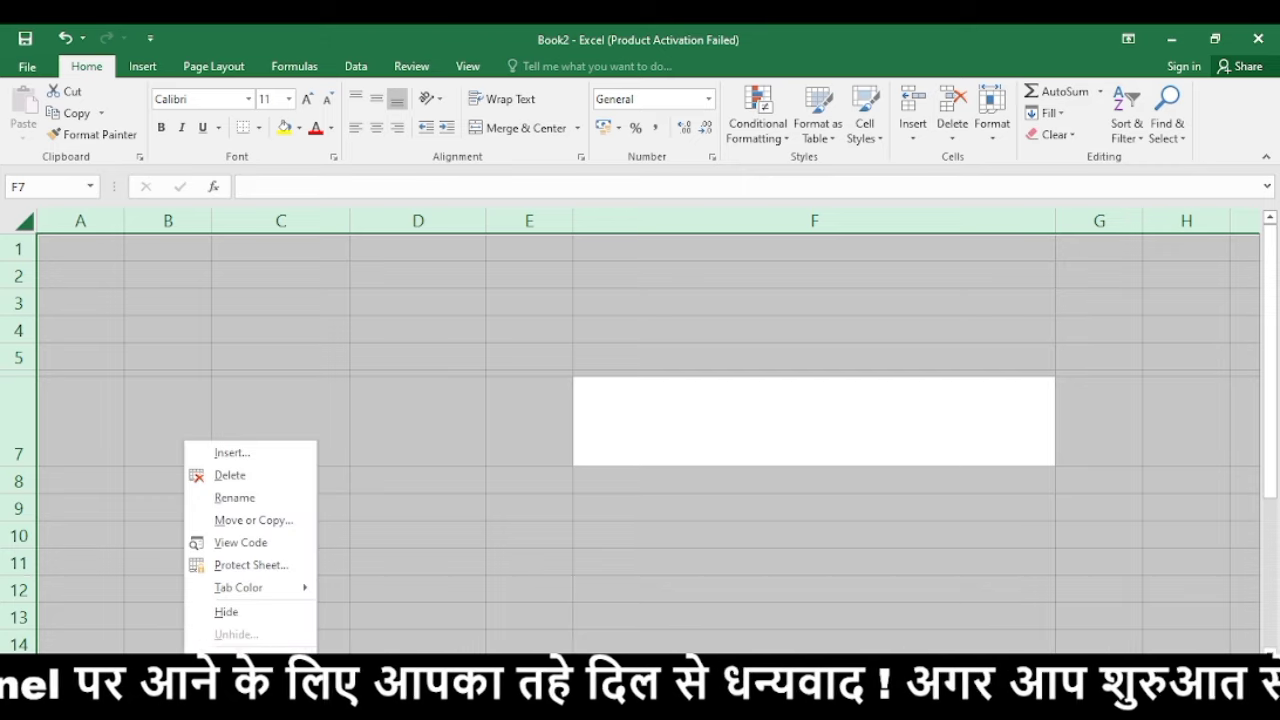
{"action": "left_click", "coordinate": [240, 545]}
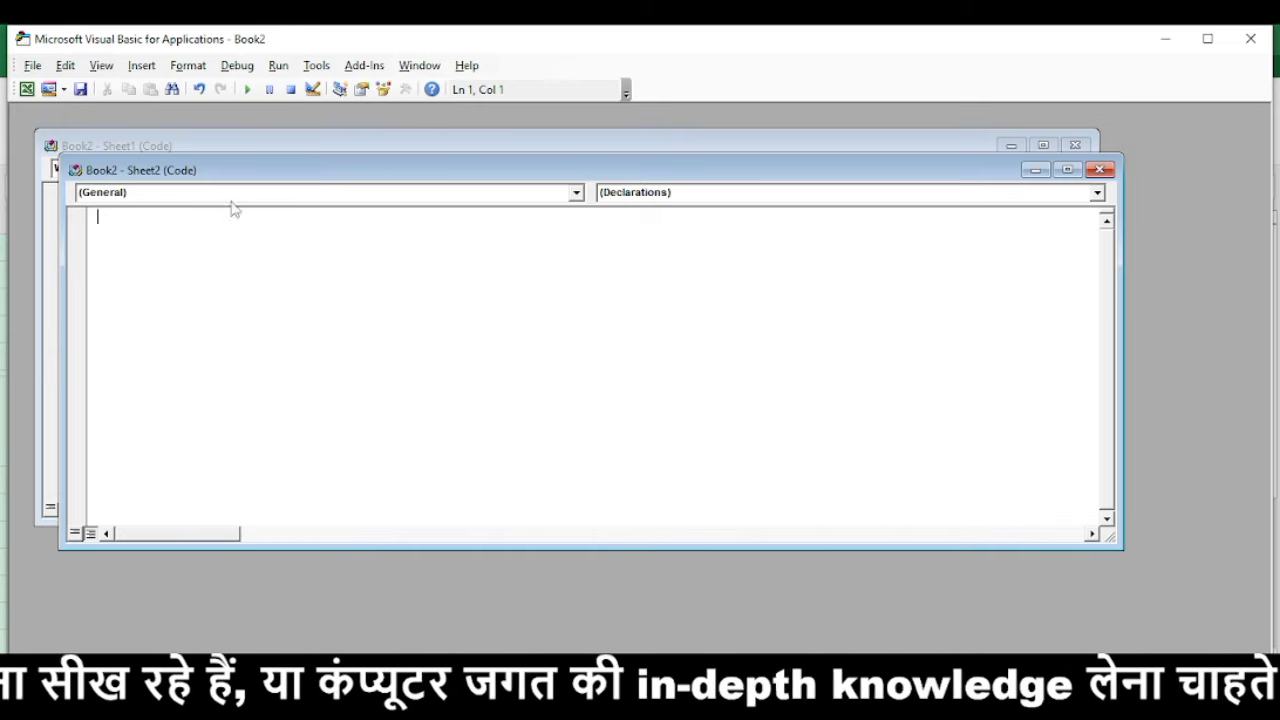
Add a Worksheet_SelectionChange macro running Cells.EntireColumn.AutoFit, then close the VBA editor
{"action": "left_click", "coordinate": [576, 192]}
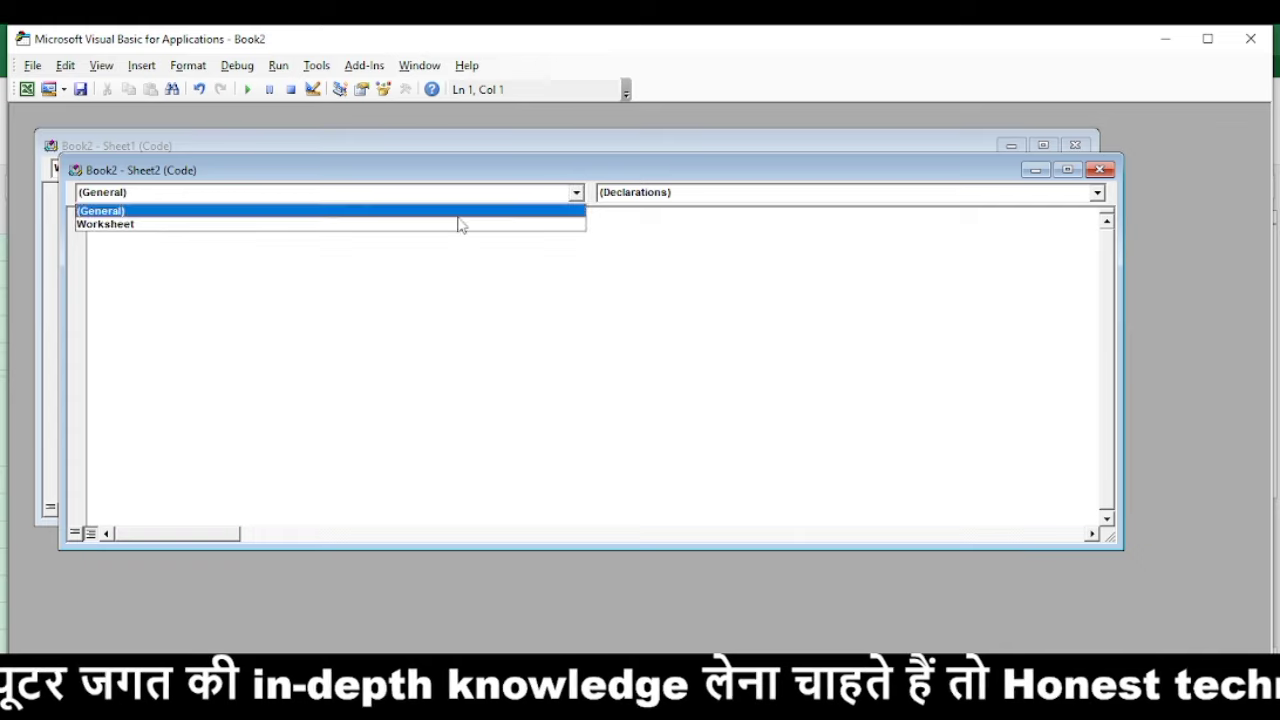
{"action": "left_click", "coordinate": [425, 224]}
{"action": "type", "text": "cells"}
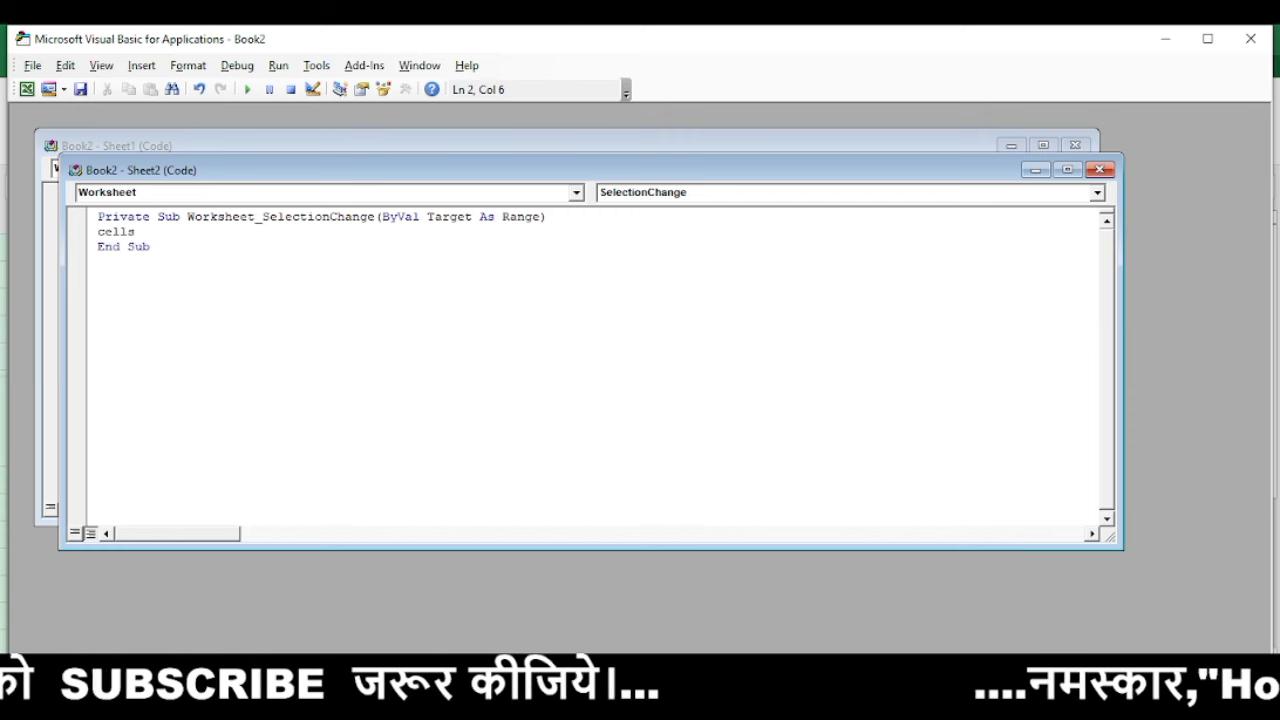
{"action": "type", "text": "."}
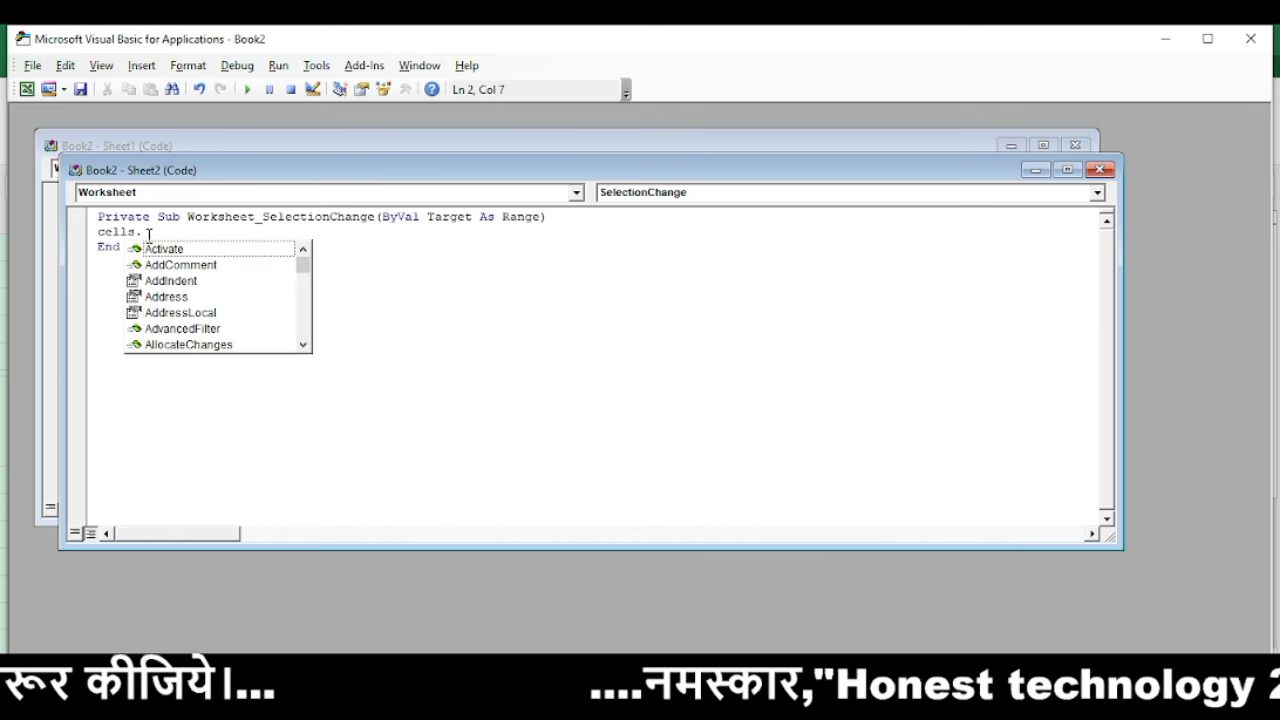
{"action": "type", "text": "en"}
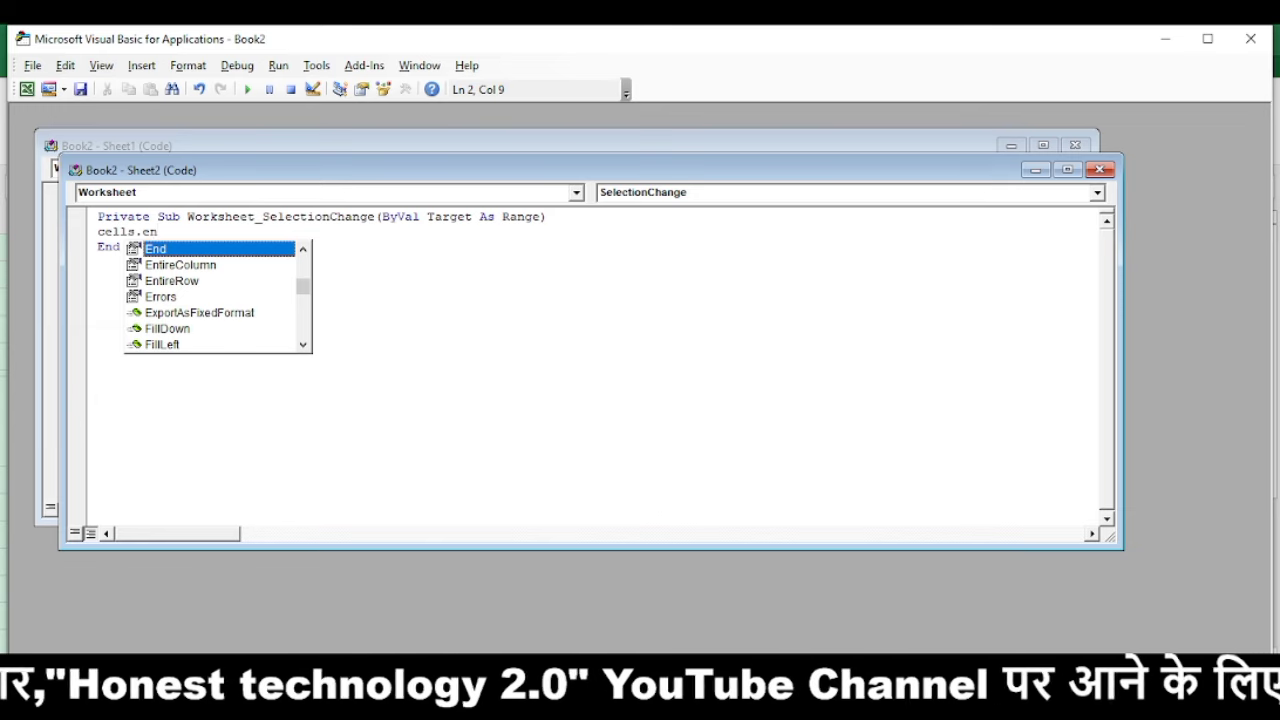
{"action": "double_click", "coordinate": [197, 265]}
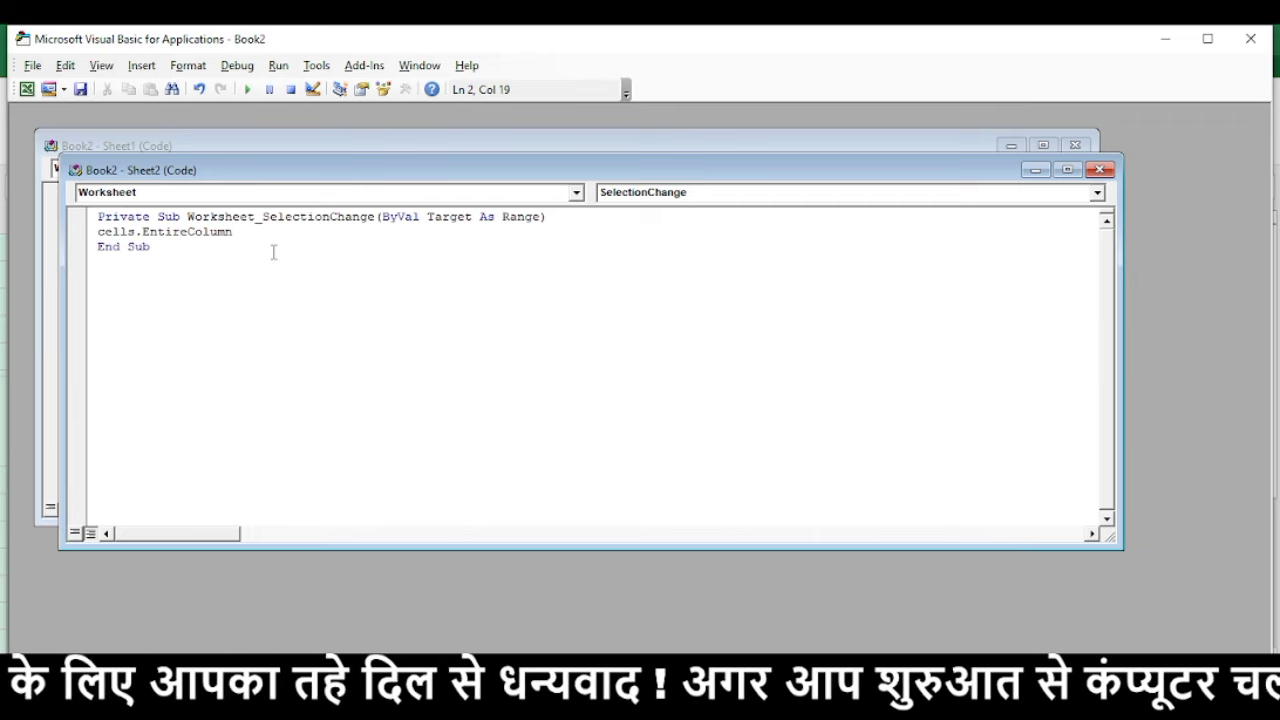
{"action": "type", "text": "."}
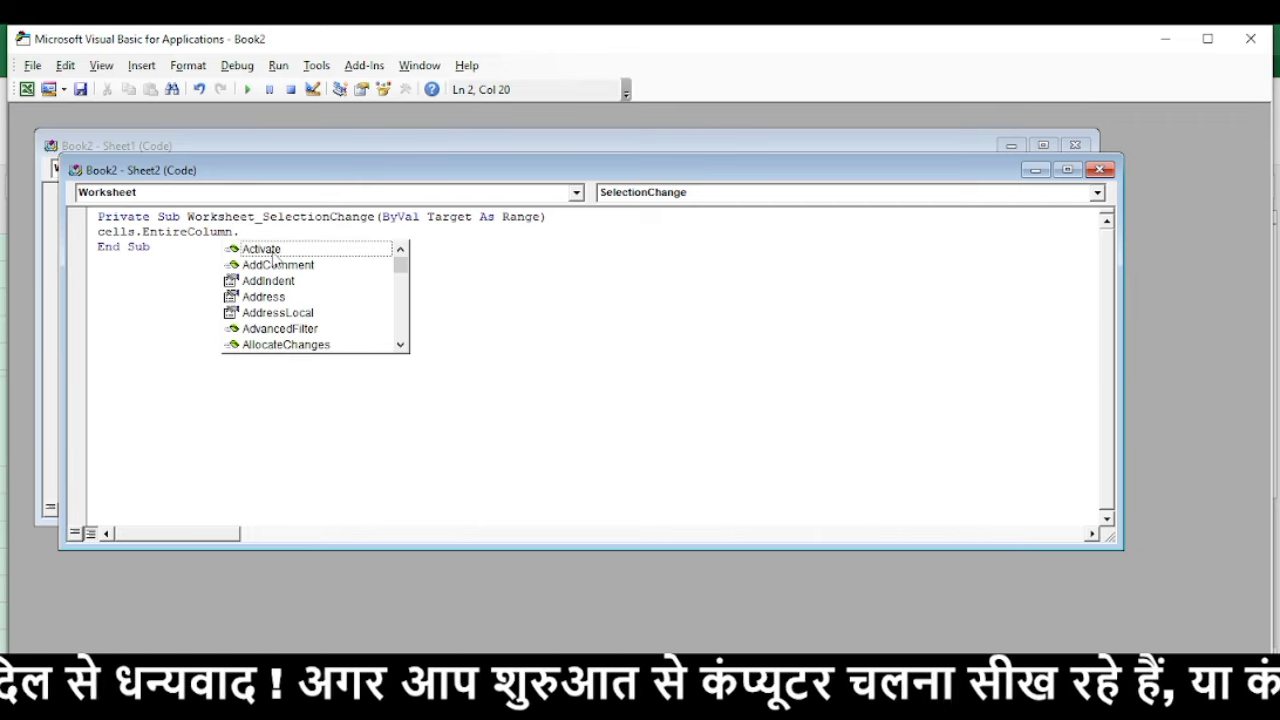
{"action": "type", "text": "a"}
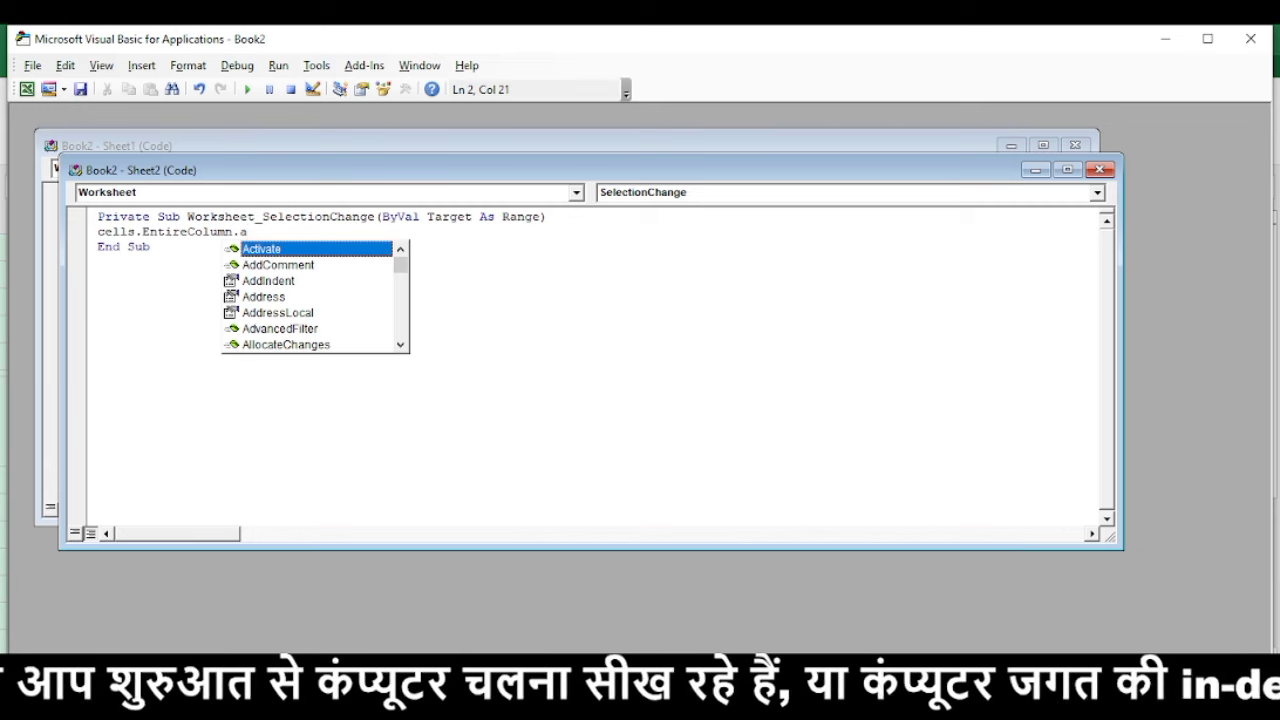
{"action": "type", "text": "ut"}
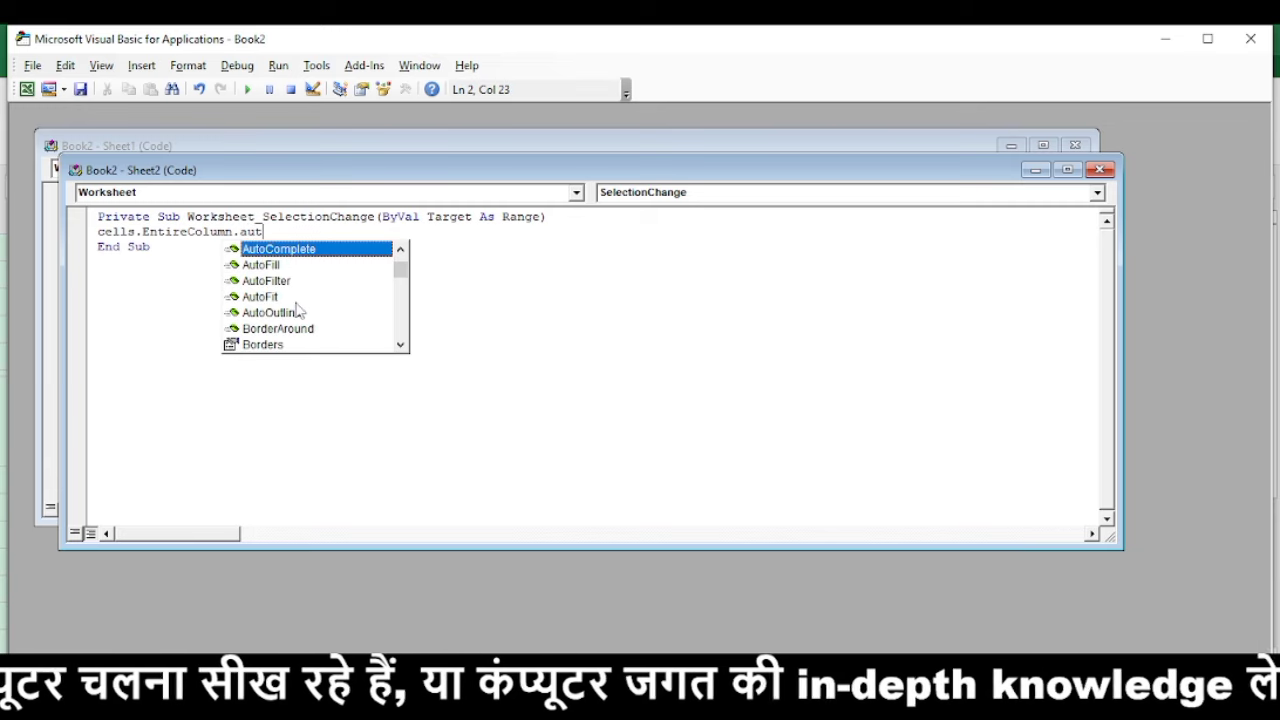
{"action": "left_click", "coordinate": [288, 298]}
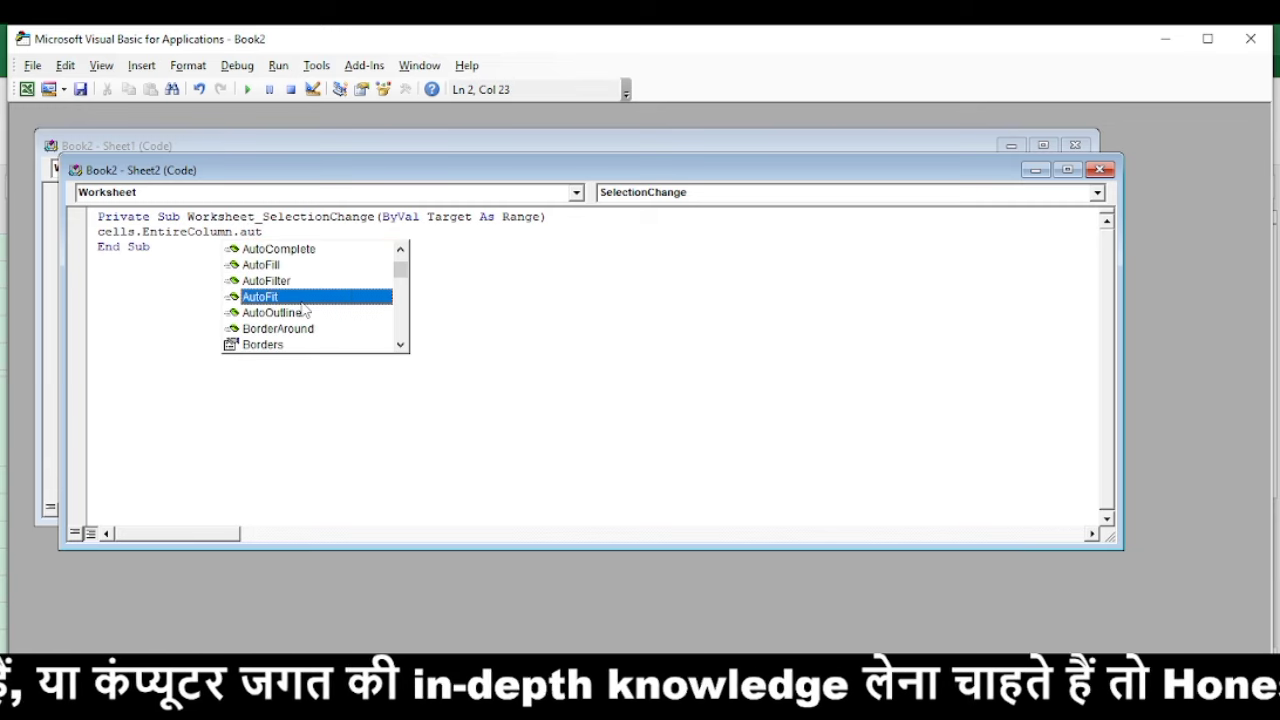
{"action": "key", "text": "Return"}
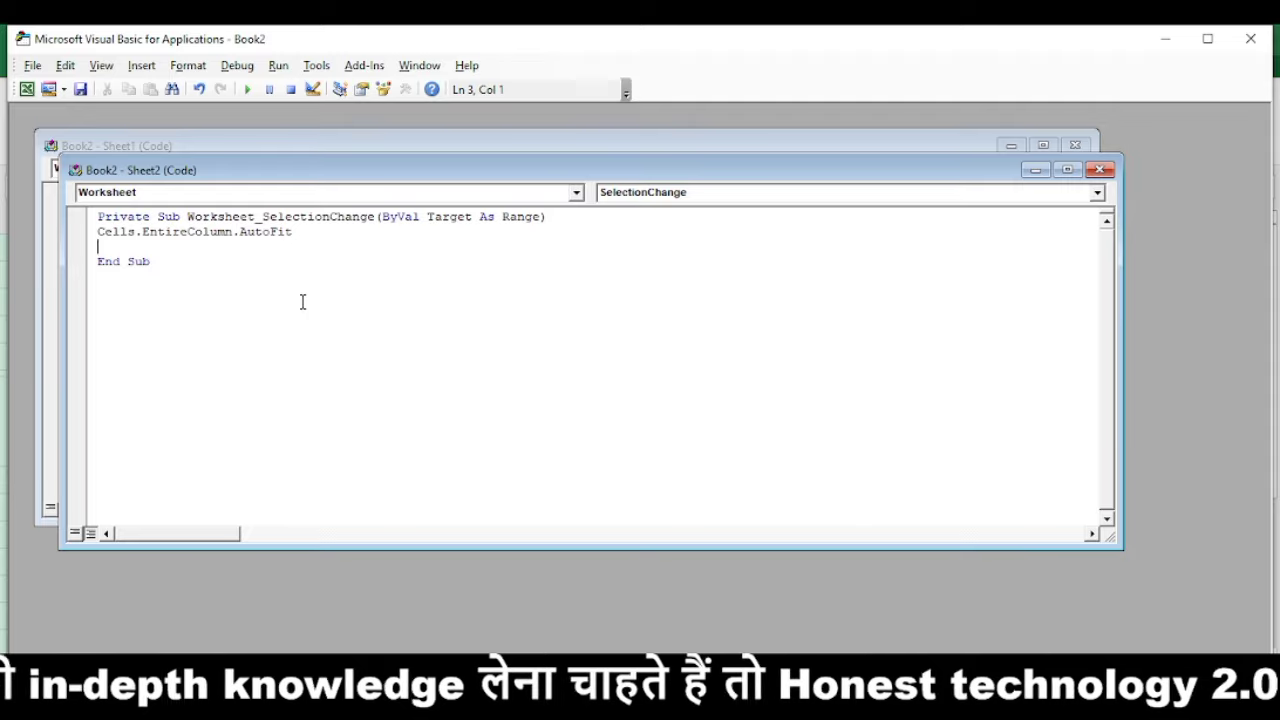
{"action": "left_click", "coordinate": [1251, 40]}
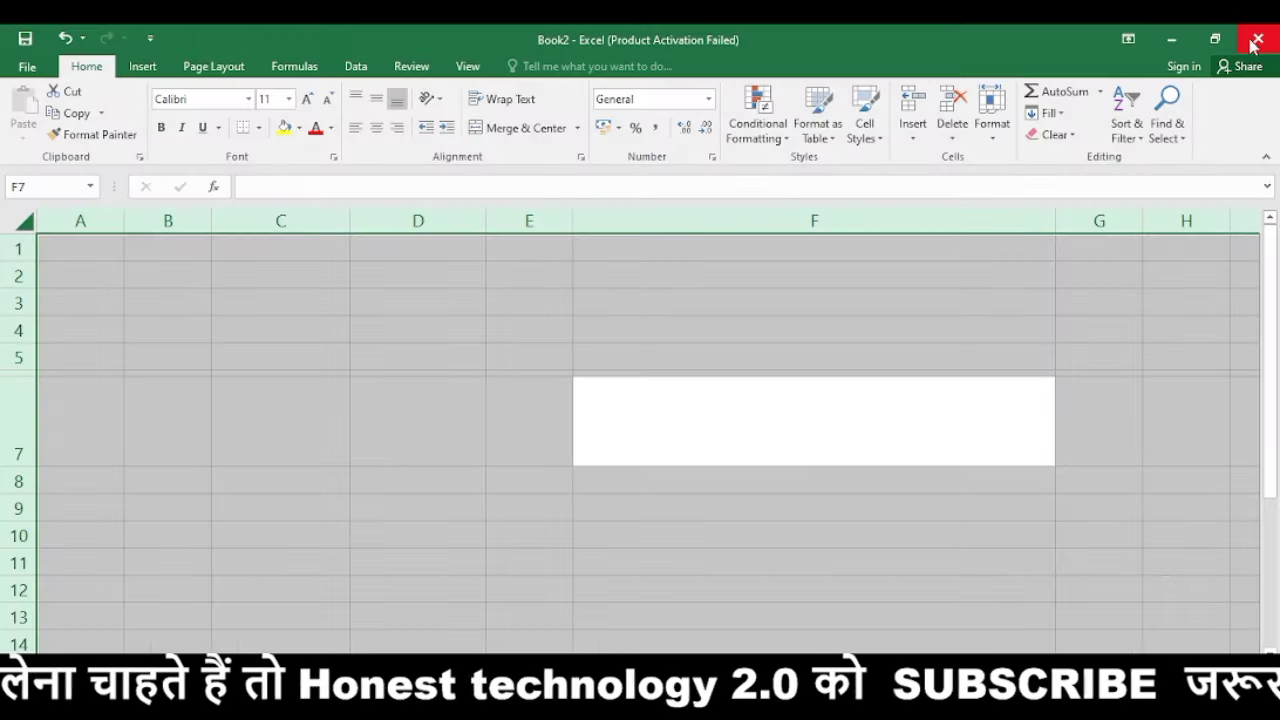
Enter test text in D4, E7 and F7 and watch the macro auto-fit those columns
{"action": "left_click", "coordinate": [476, 358]}
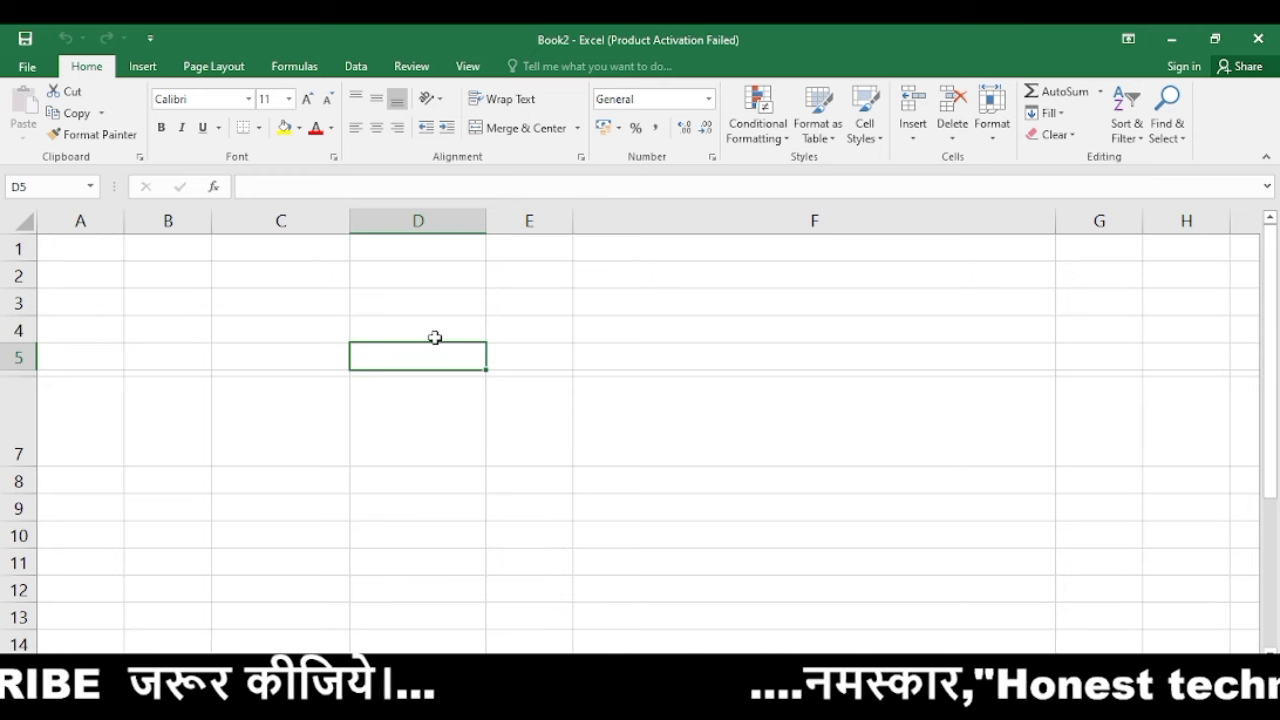
{"action": "left_click", "coordinate": [450, 325]}
{"action": "type", "text": "kjhasdfj"}
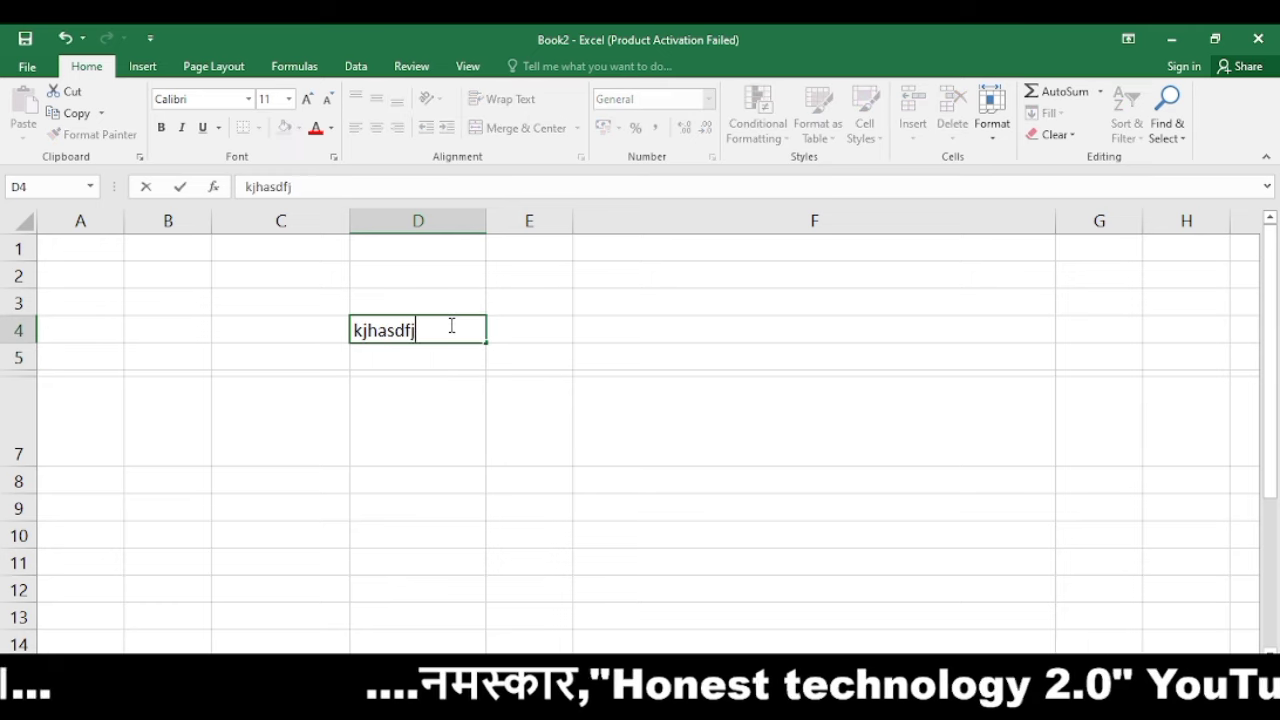
{"action": "type", "text": "k"}
{"action": "key", "text": "Return"}
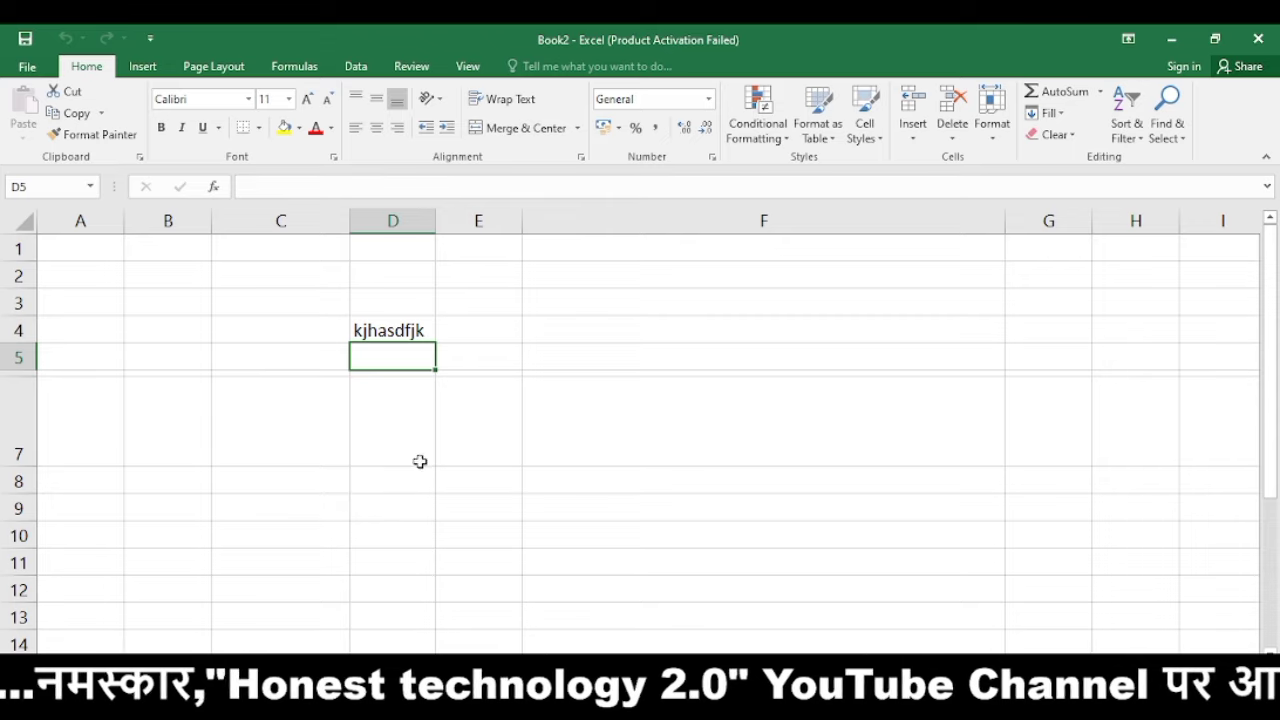
{"action": "left_click", "coordinate": [463, 434]}
{"action": "type", "text": "jkhsdfjkh"}
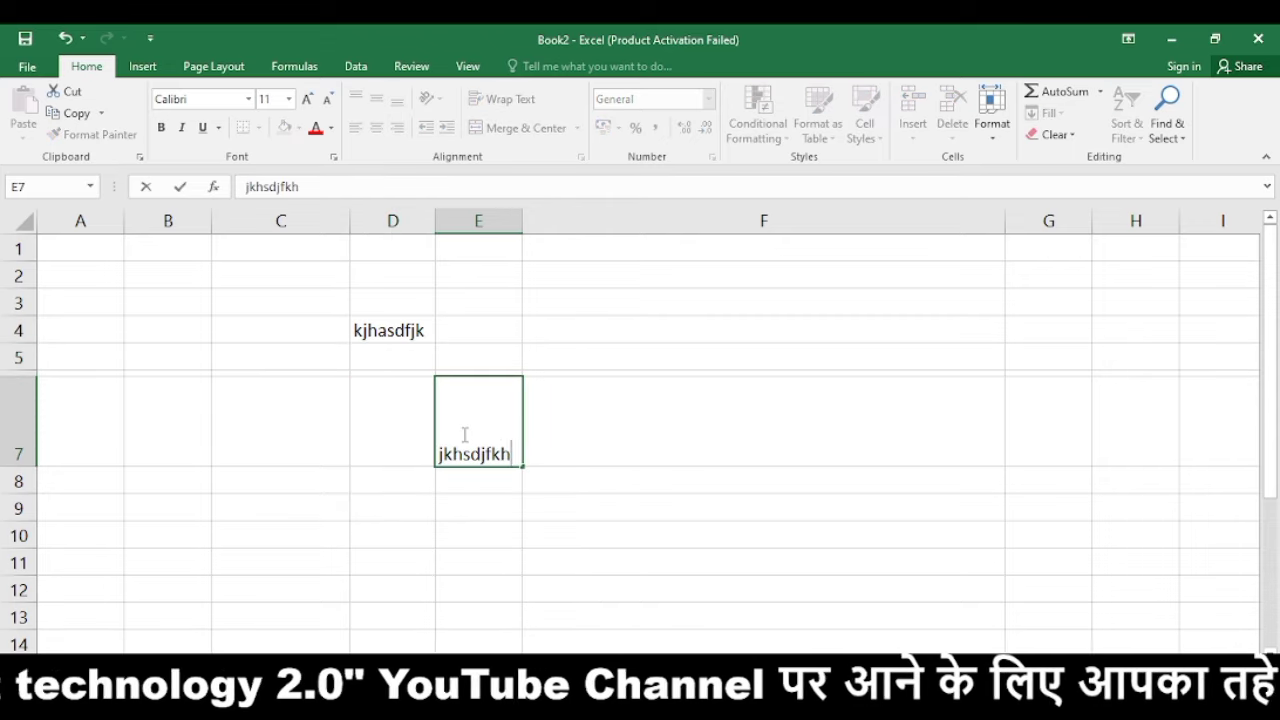
{"action": "key", "text": "Return"}
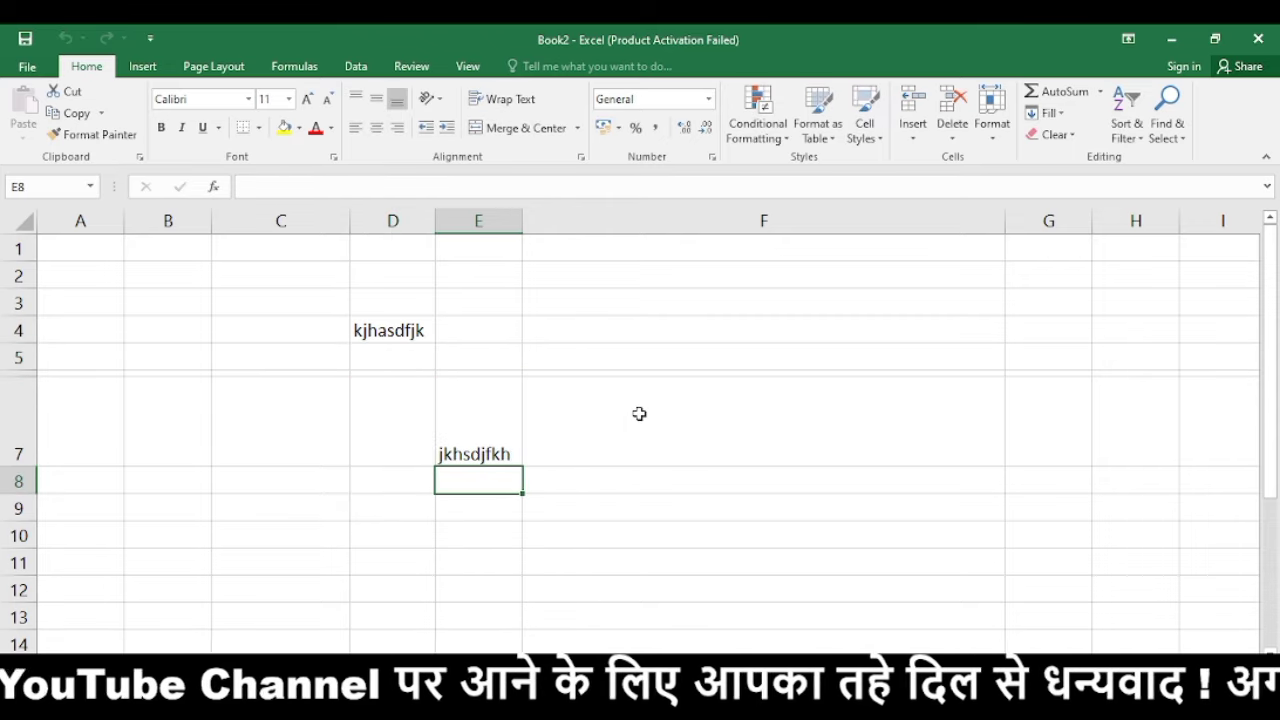
{"action": "left_click", "coordinate": [639, 413]}
{"action": "type", "text": "jkhzdfjk"}
{"action": "key", "text": "Return"}
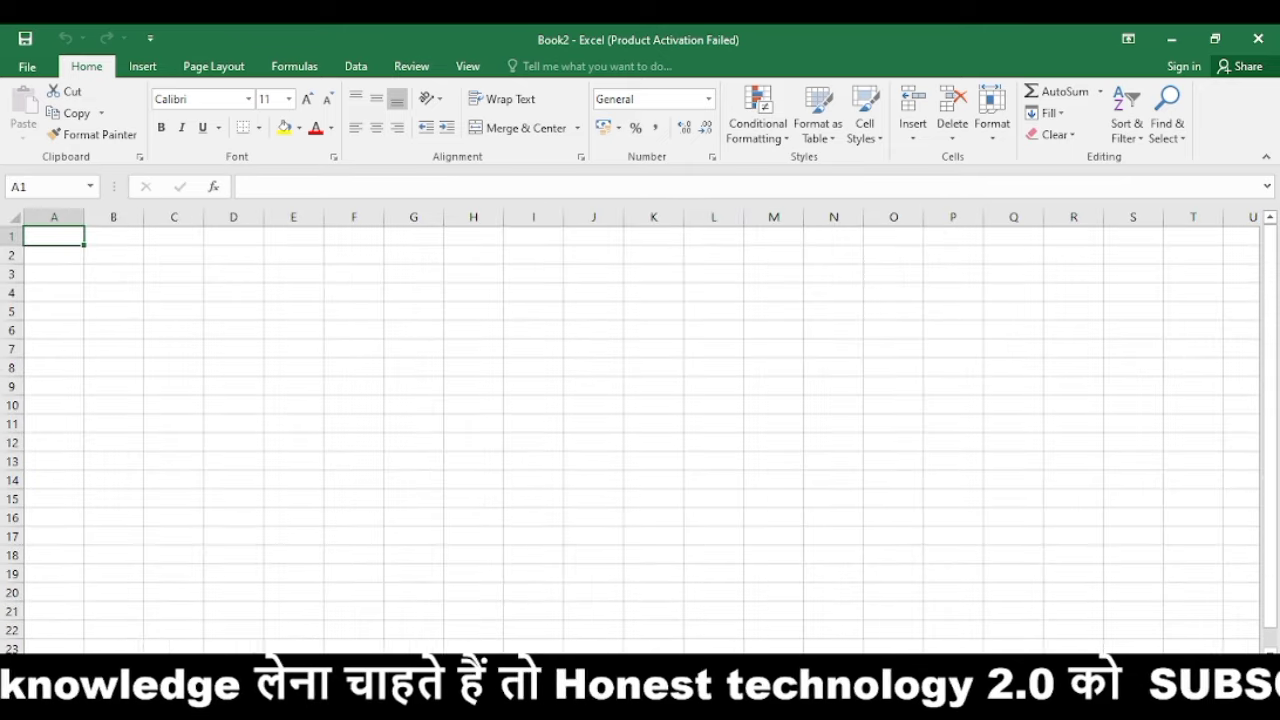
Enter sample strings across cells E10, F10, G10 and H10
{"action": "left_click", "coordinate": [270, 407]}
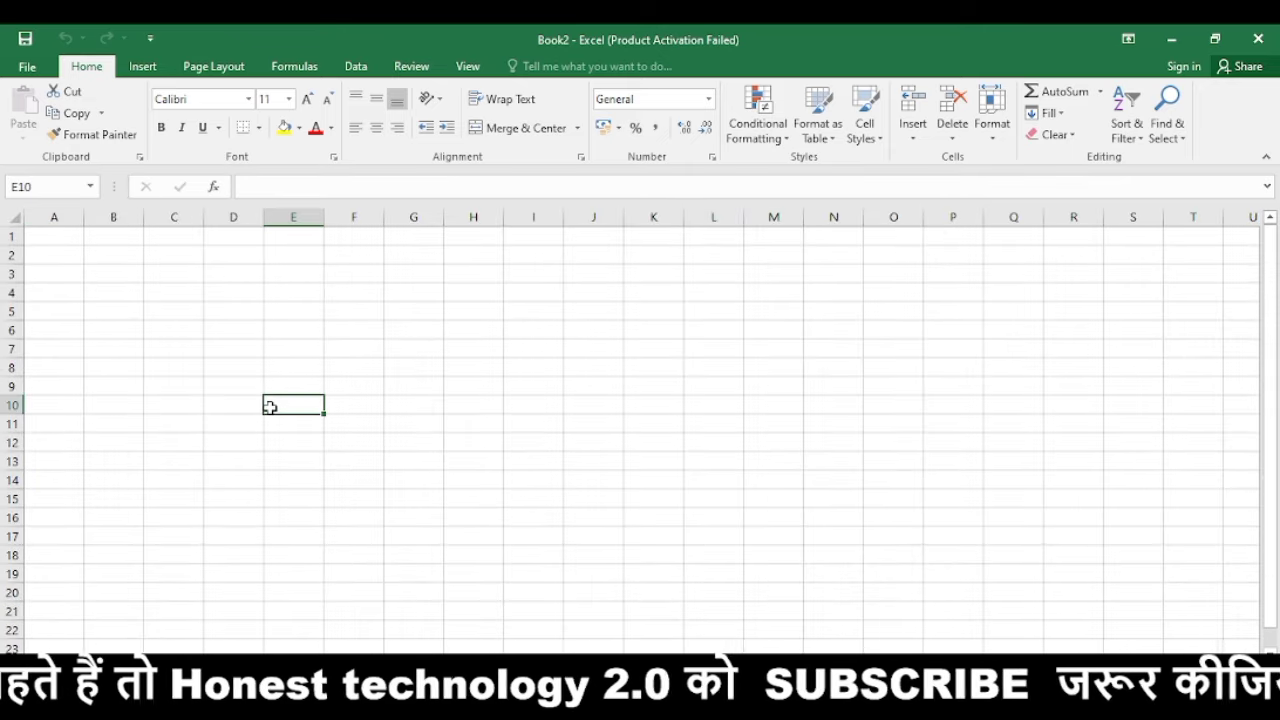
{"action": "type", "text": "szdkjhnkdf"}
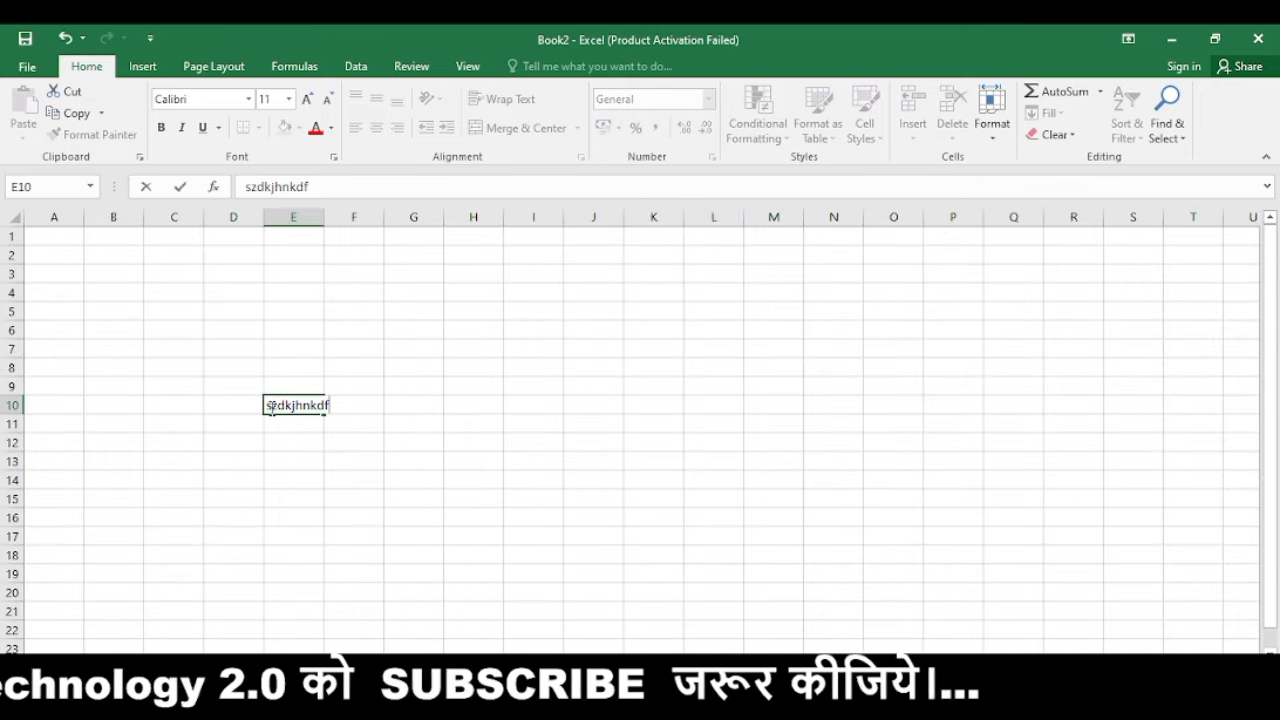
{"action": "key", "text": "Tab"}
{"action": "type", "text": "lk;jdsfg;ds"}
{"action": "key", "text": "Tab"}
{"action": "type", "text": "k"}
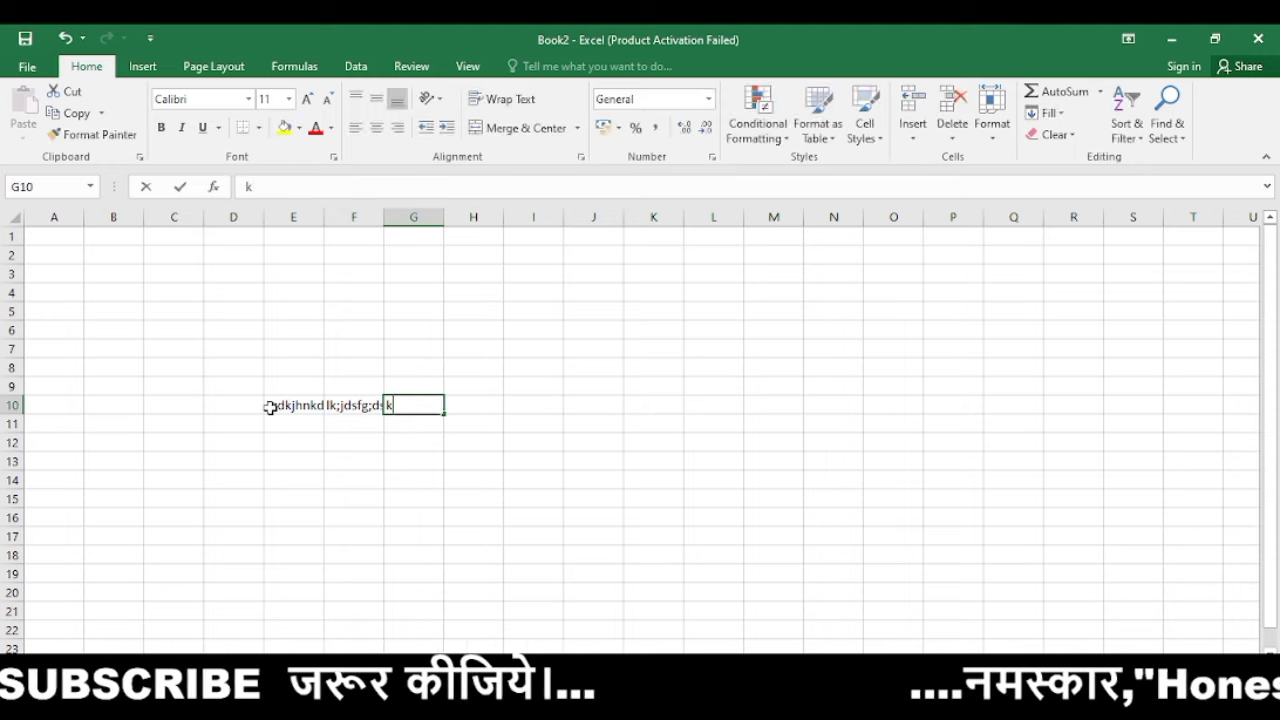
{"action": "type", "text": "jgvlzokjfg"}
{"action": "key", "text": "Tab"}
{"action": "type", "text": "lkjdsfliaf"}
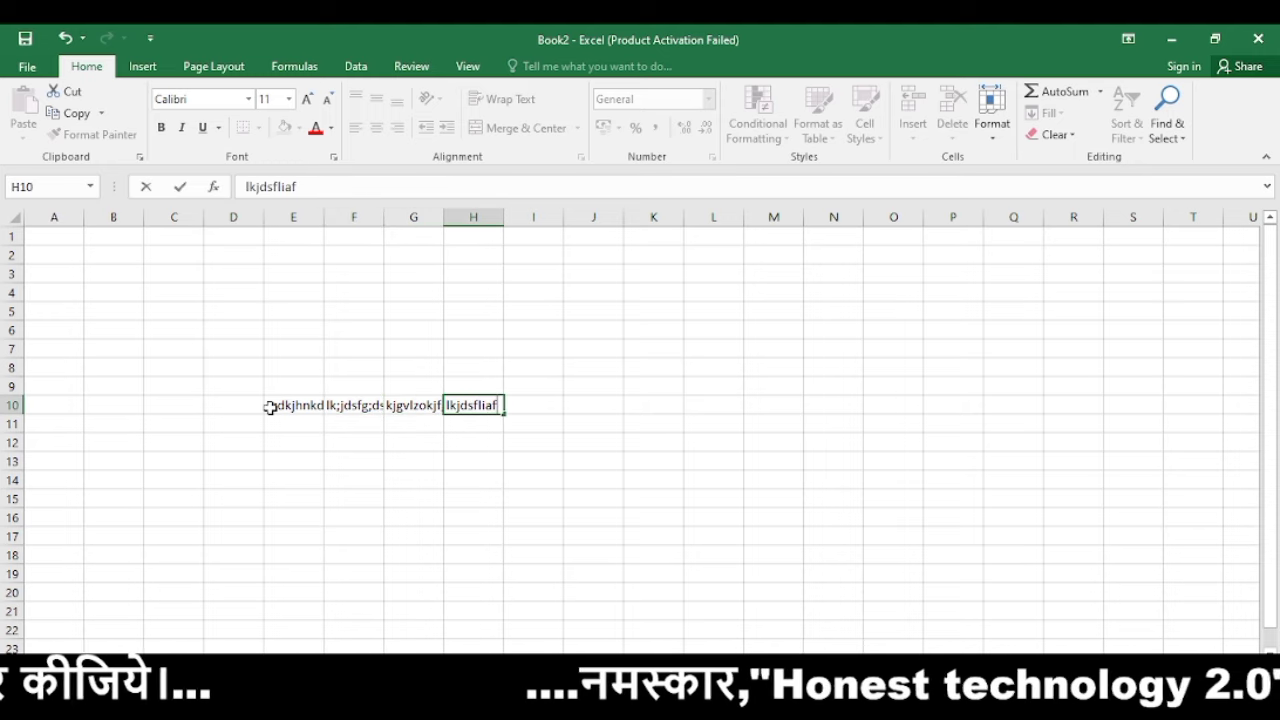
{"action": "key", "text": "Tab"}
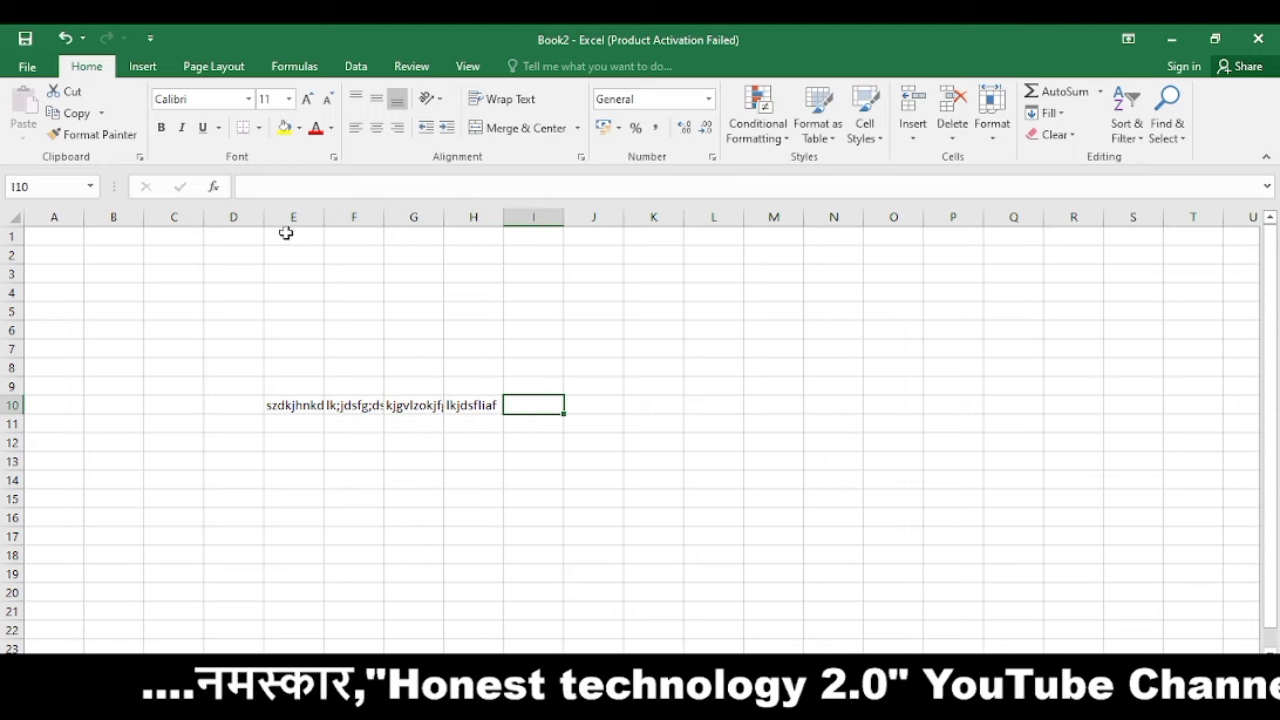
Auto-fit columns E through H to their text by double-clicking a column border
{"action": "left_click_drag", "start_coordinate": [288, 216], "coordinate": [449, 218]}
{"action": "double_click", "coordinate": [448, 218]}
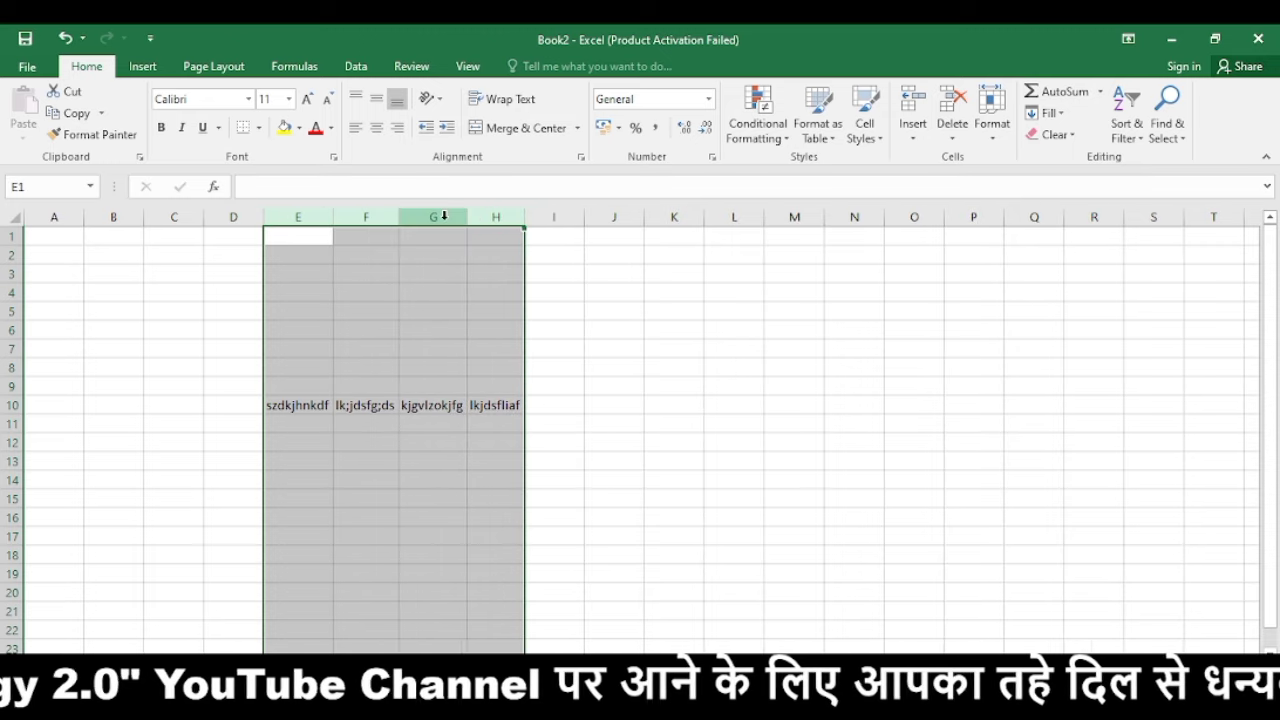
{"action": "left_click", "coordinate": [593, 498]}
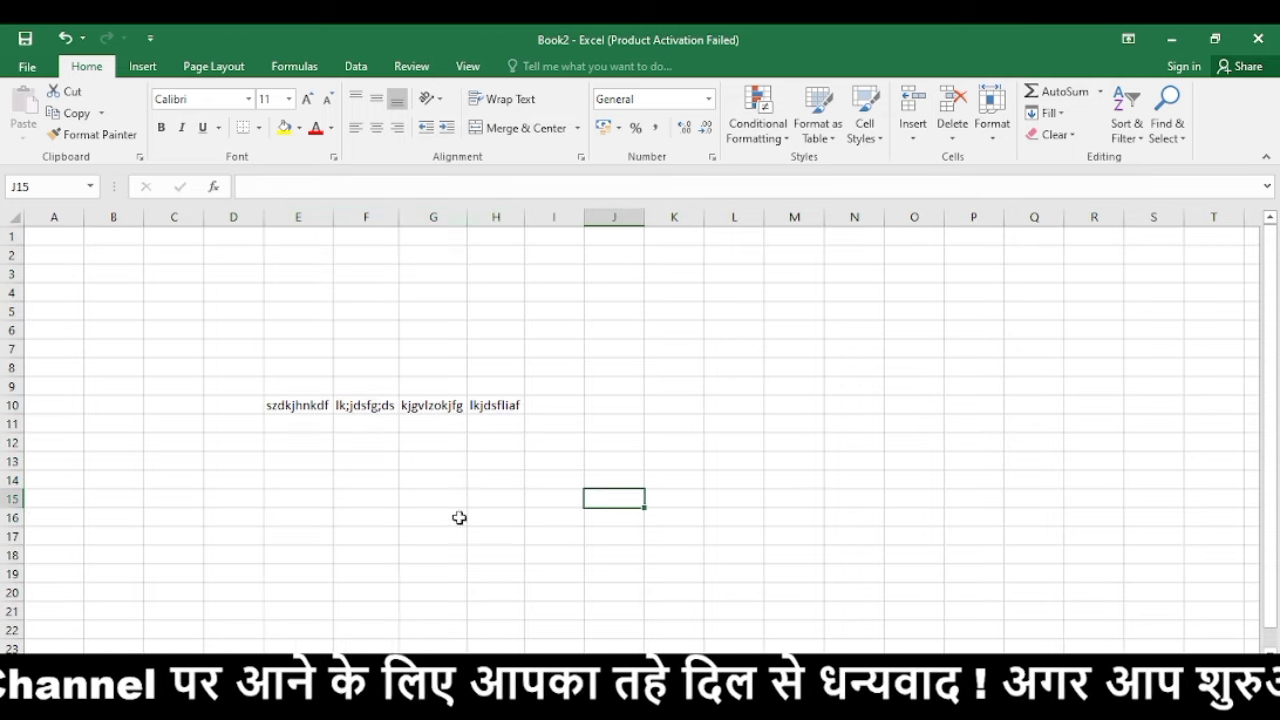